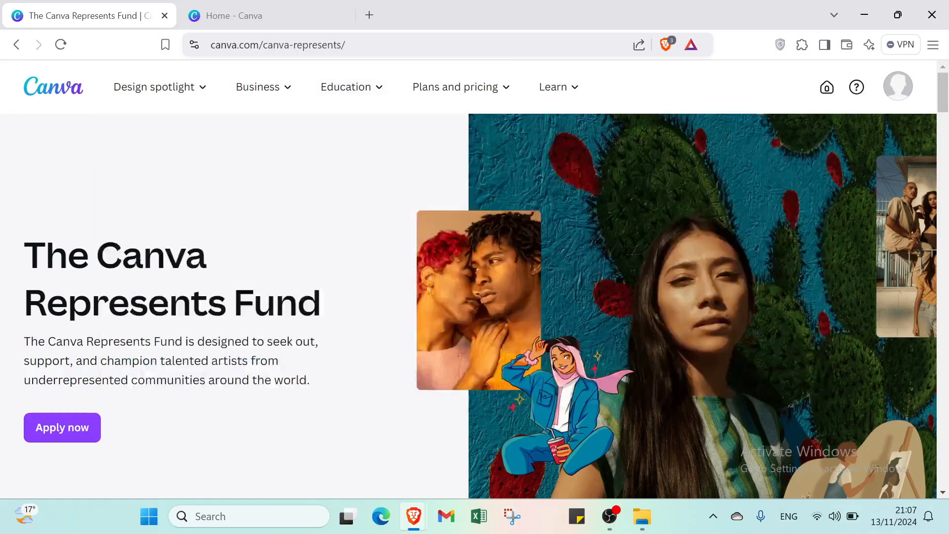
- Look through the Canva Represents Fund page, including its mission, application criteria, diversity commitments and artist collections
mouse_move(264, 89)
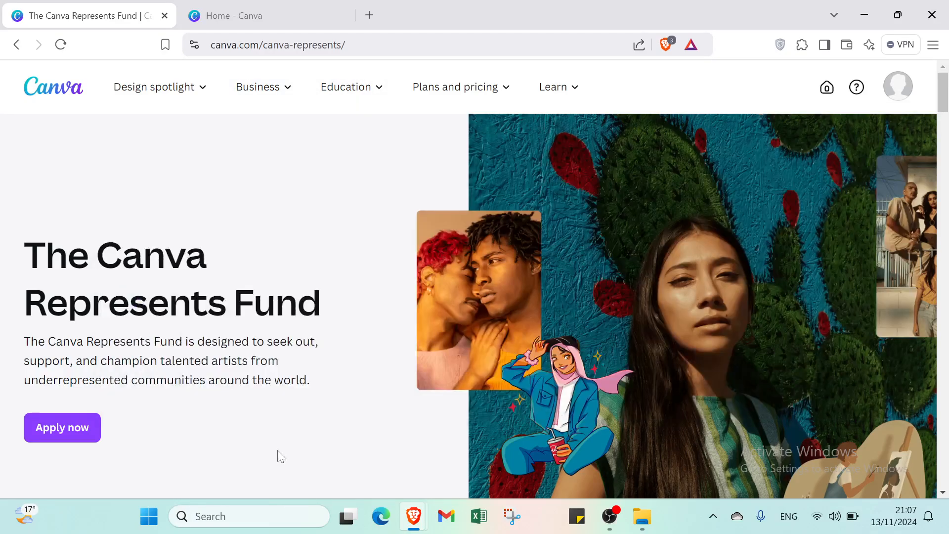
scroll(337, 308, "down", 8)
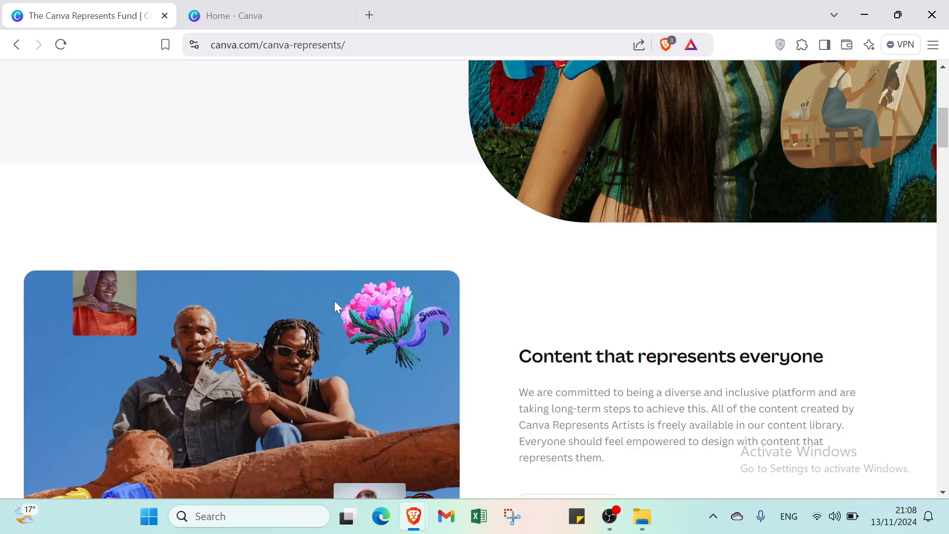
scroll(335, 302, "down", 7)
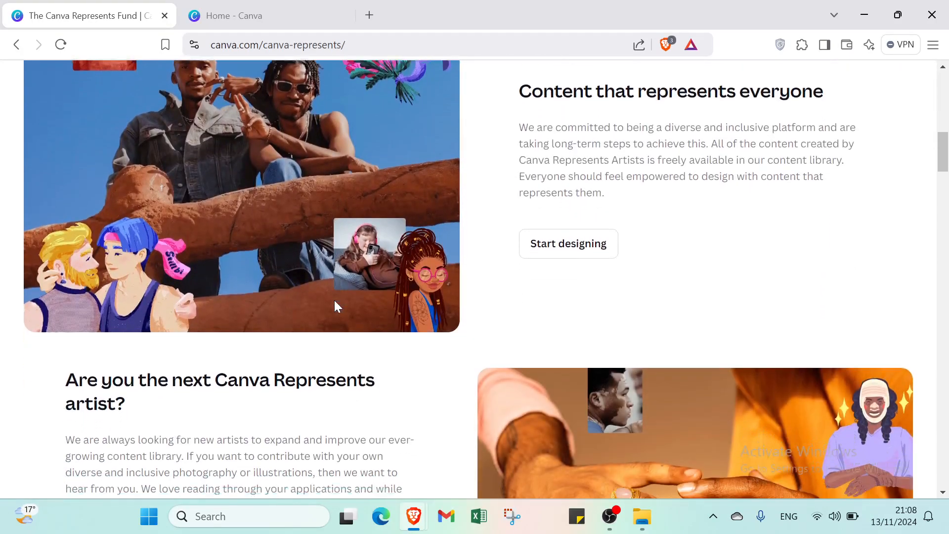
scroll(337, 307, "down", 9)
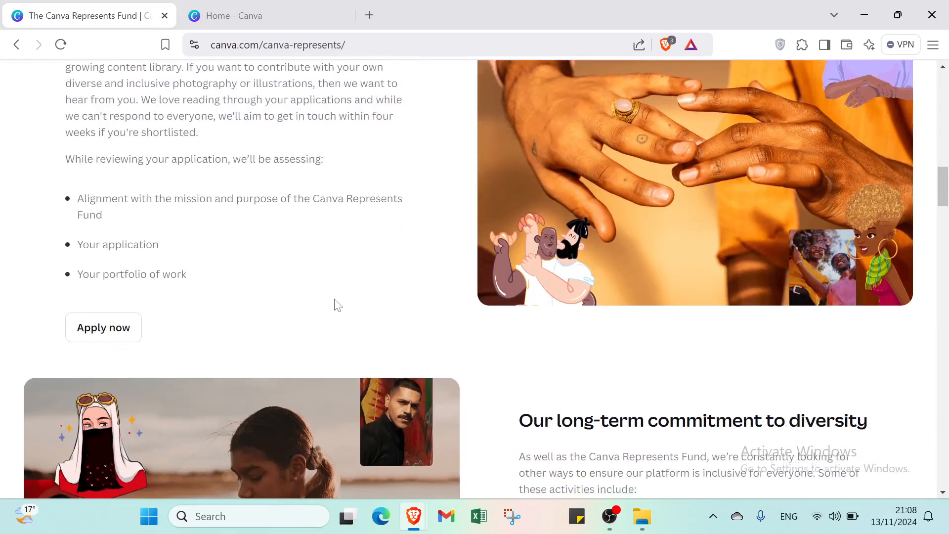
scroll(334, 301, "down", 8)
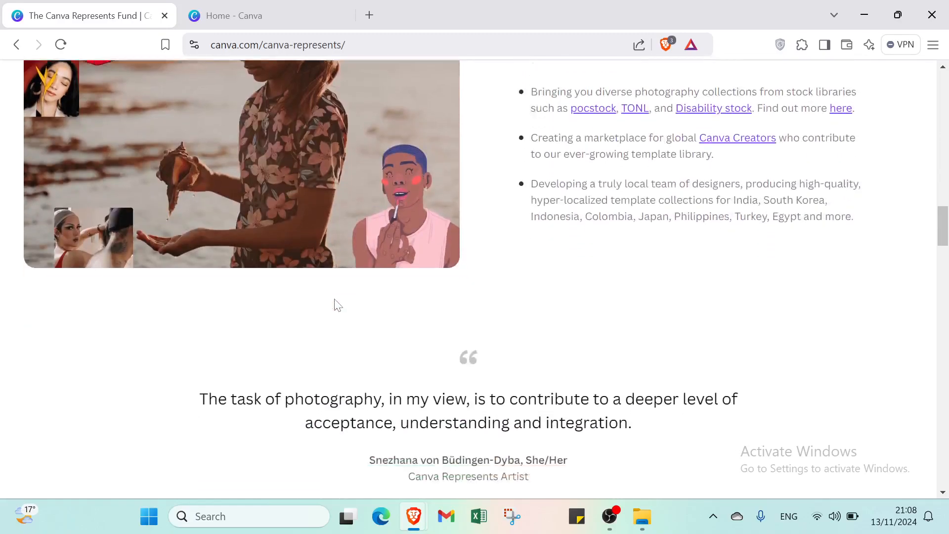
scroll(335, 303, "down", 3)
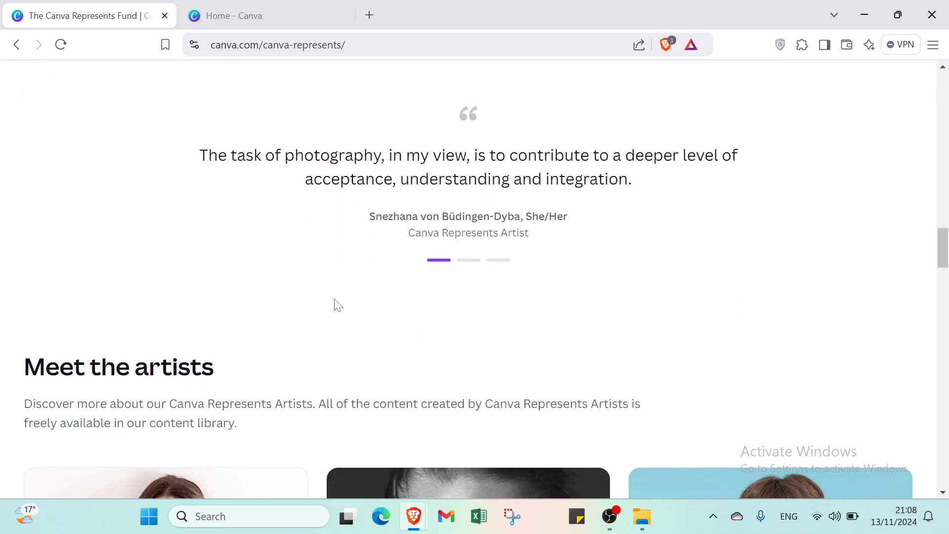
scroll(337, 305, "down", 5)
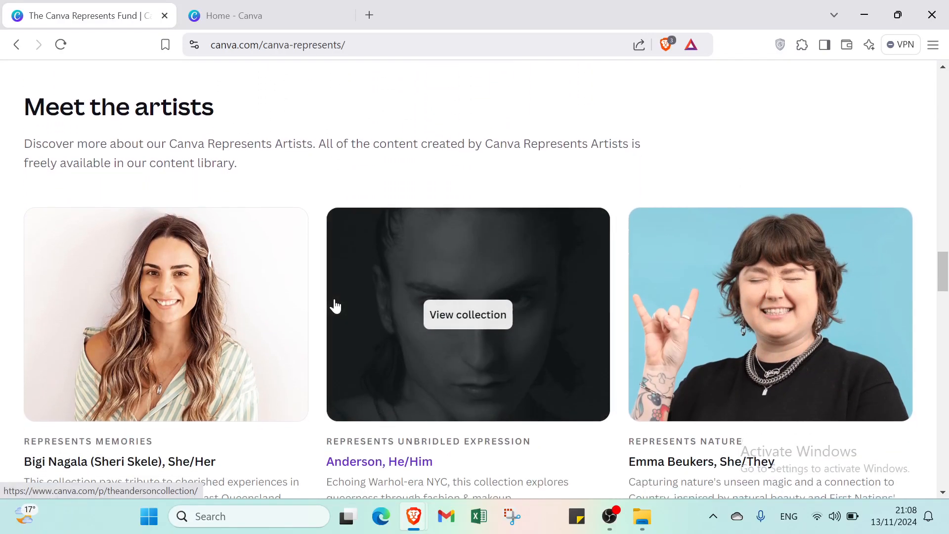
scroll(335, 306, "down", 7)
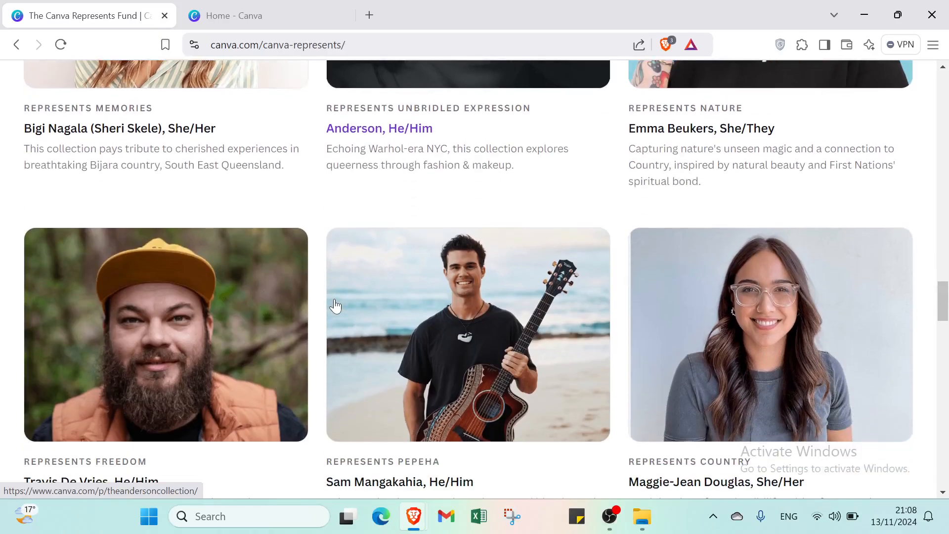
scroll(335, 306, "down", 2)
scroll(337, 304, "down", 4)
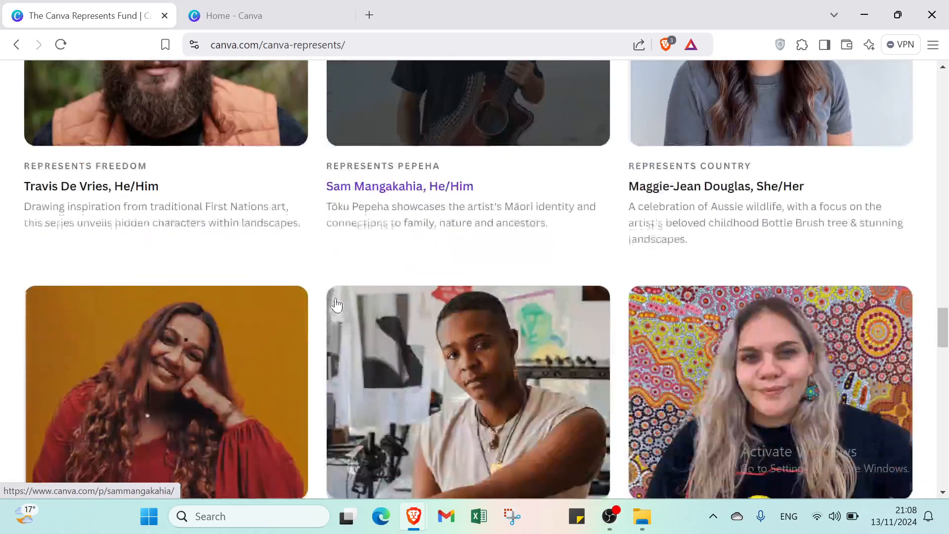
scroll(336, 304, "down", 5)
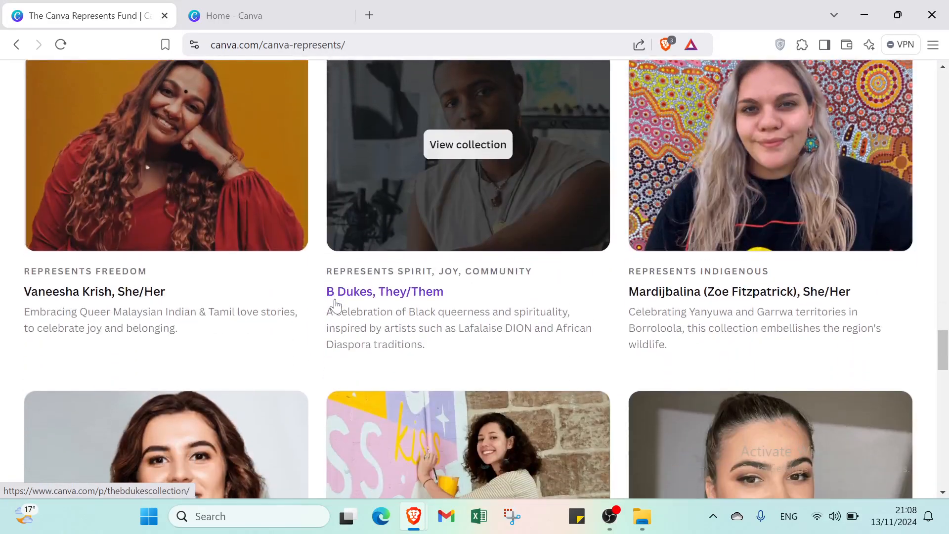
scroll(335, 306, "down", 5)
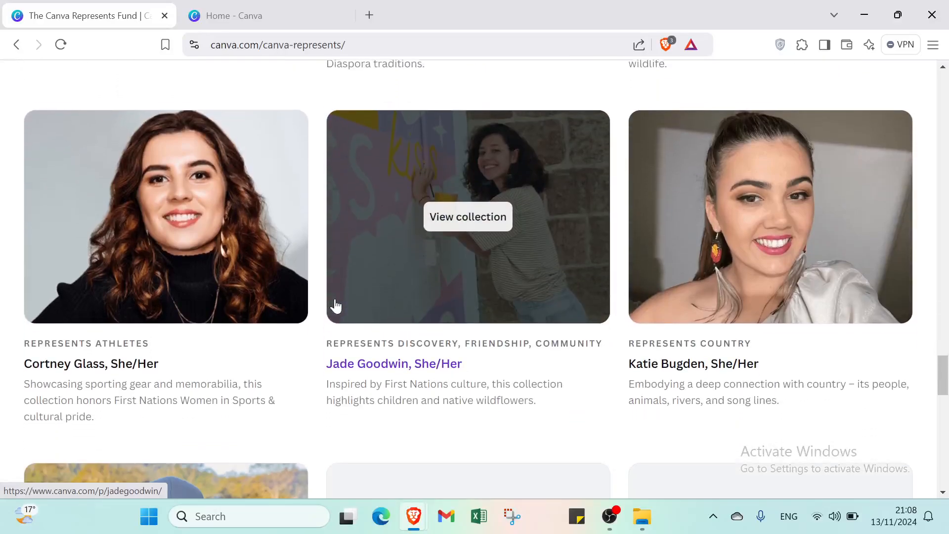
scroll(336, 305, "up", 11)
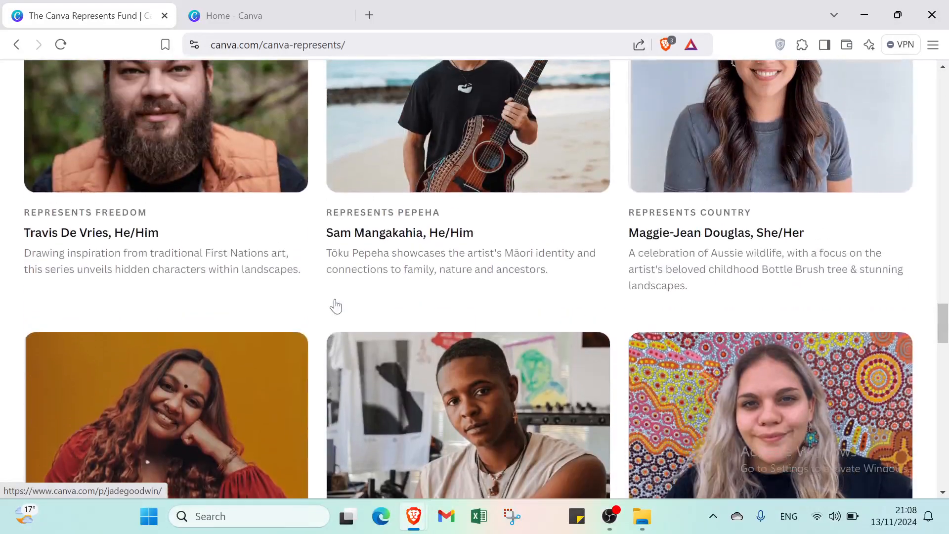
scroll(335, 306, "up", 18)
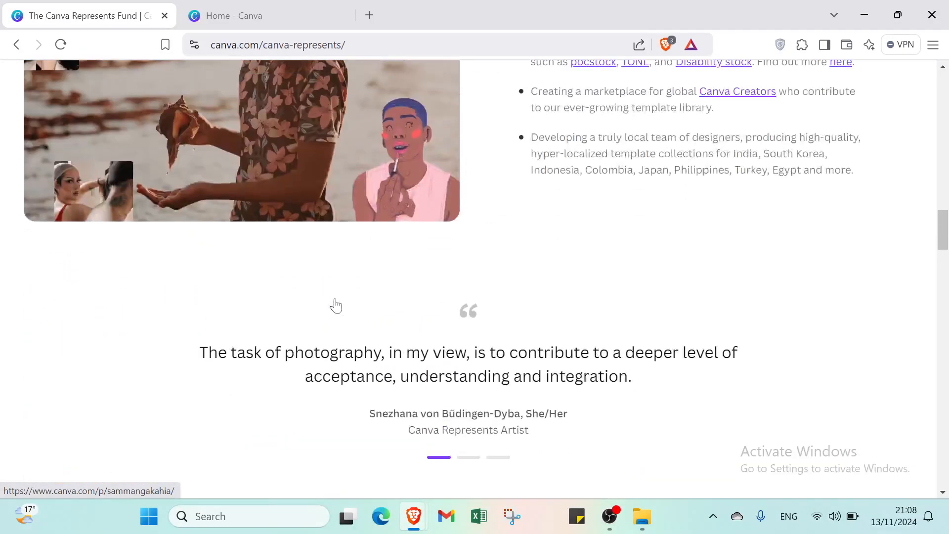
scroll(336, 306, "up", 18)
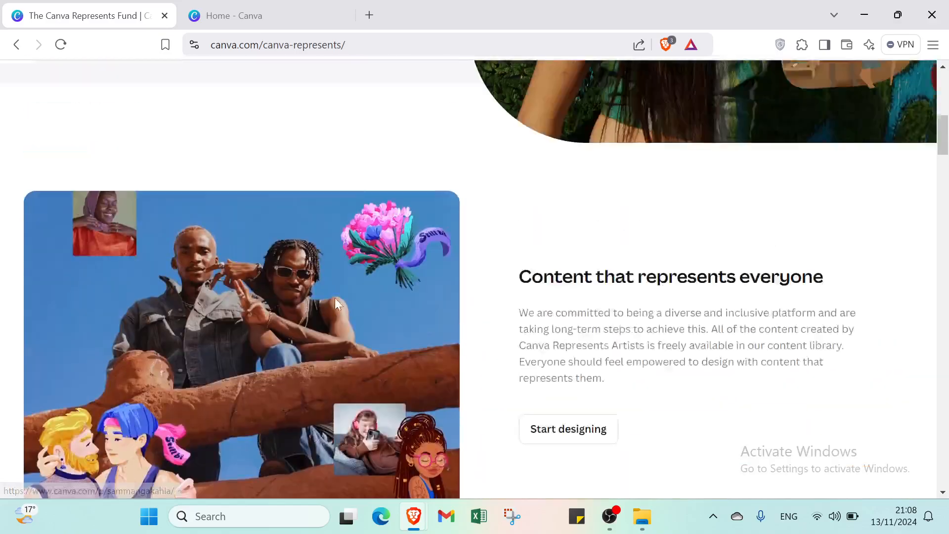
scroll(335, 299, "up", 10)
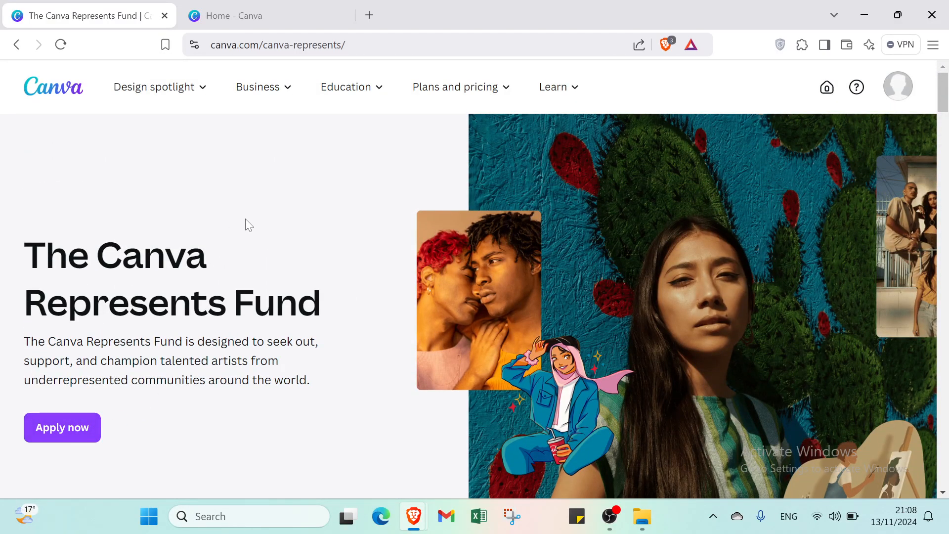
- View the account menu on the Canva Represents Fund page and switch to the Canva home page
left_click(240, 20)
left_click(93, 13)
left_click(245, 20)
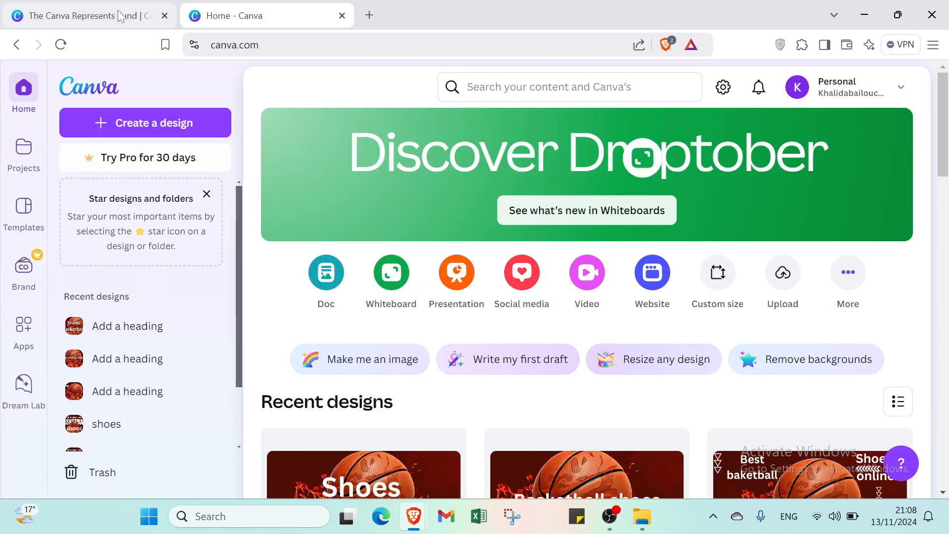
left_click(121, 16)
left_click(224, 21)
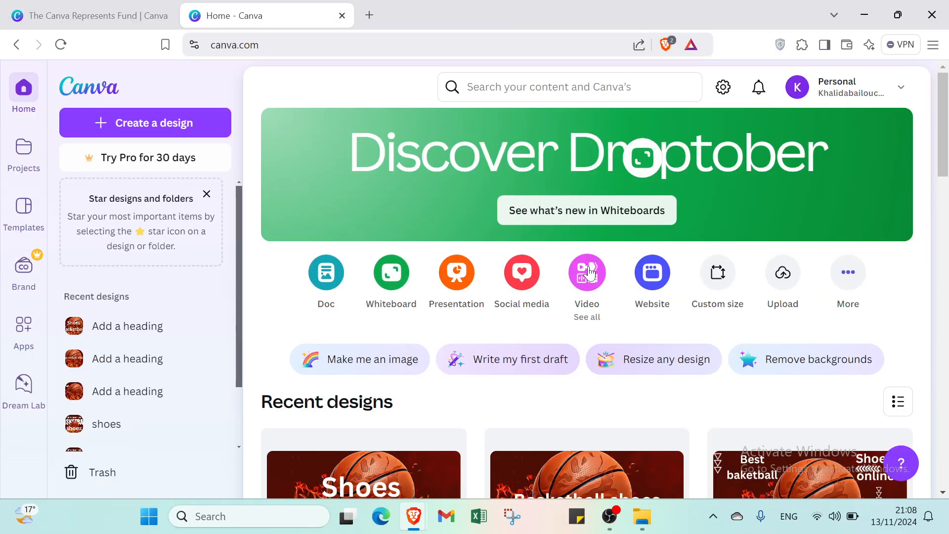
left_click(174, 6)
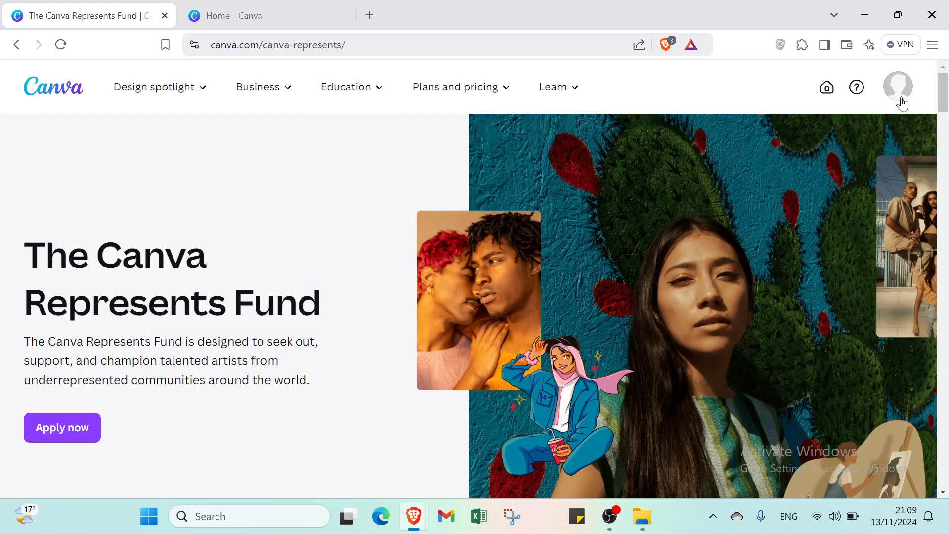
left_click(902, 102)
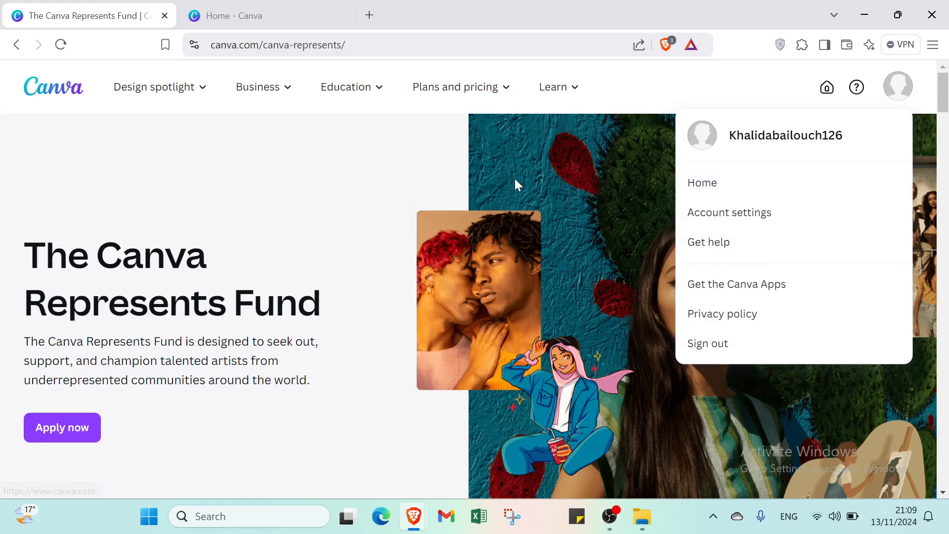
left_click(258, 15)
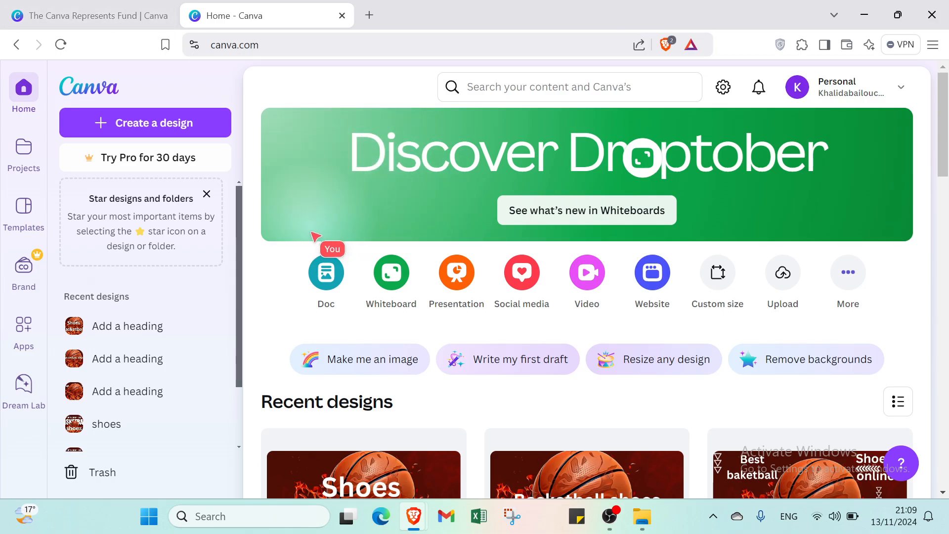
- Look over the design types offered for creating a new design and close the overview
left_click(141, 120)
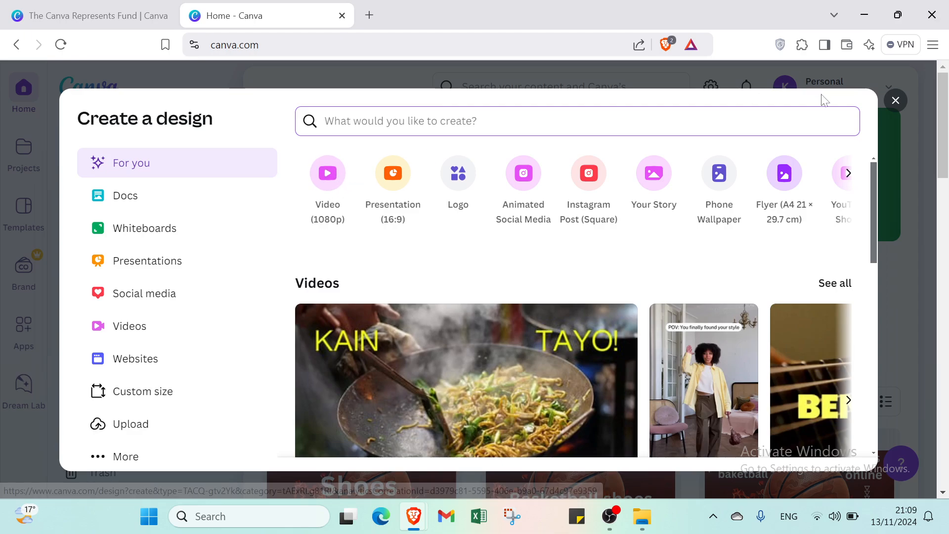
left_click(896, 101)
- Search Canva's content for "reels instagram" and rerun the search as "reels instragram"
left_click(549, 87)
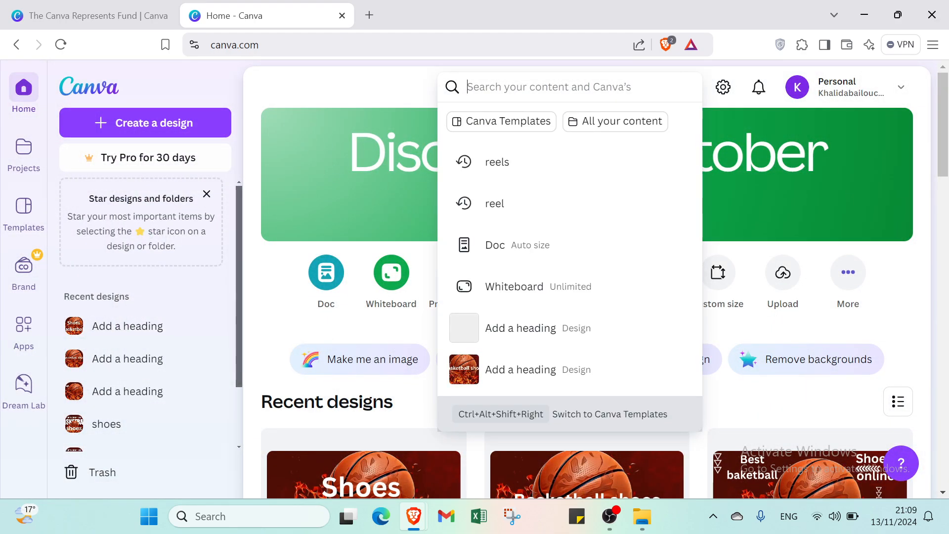
type("reels ")
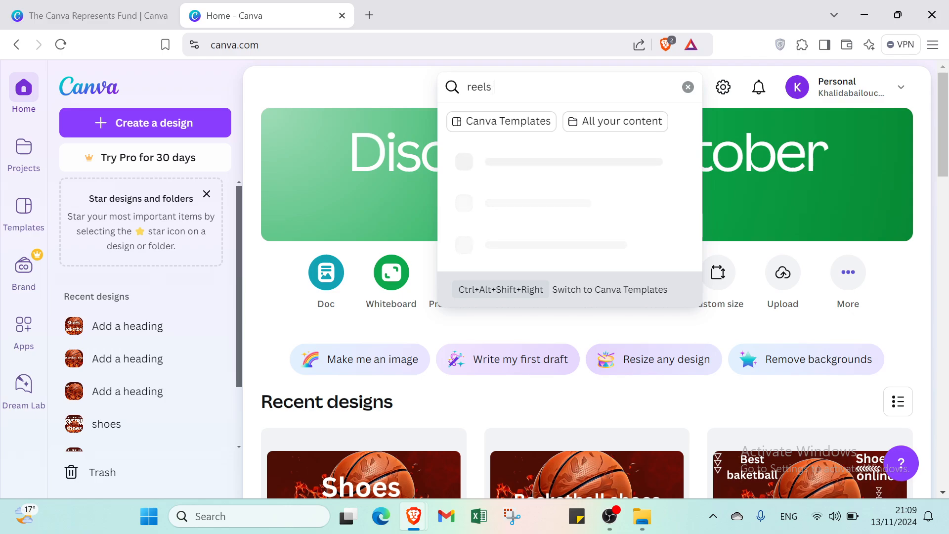
type("instag")
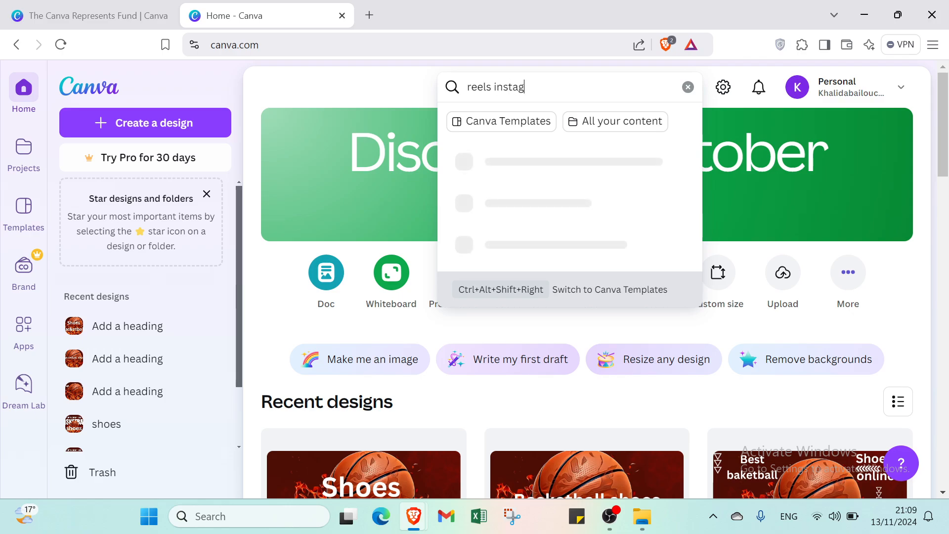
type("ram")
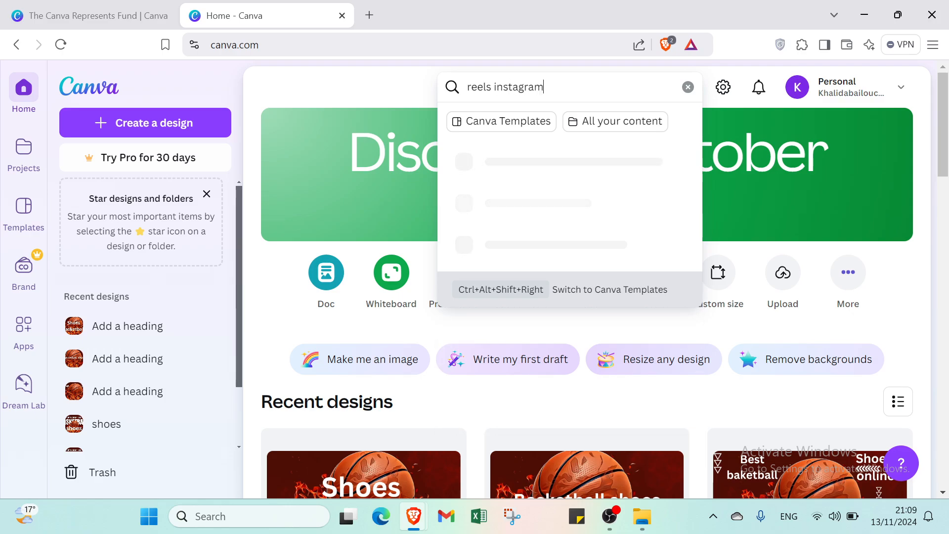
key("Return")
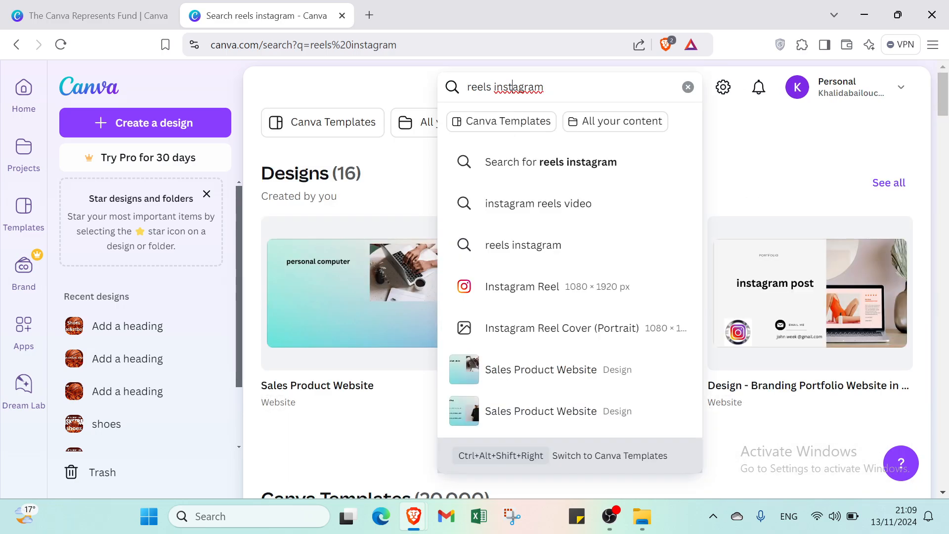
type("r")
key("Return")
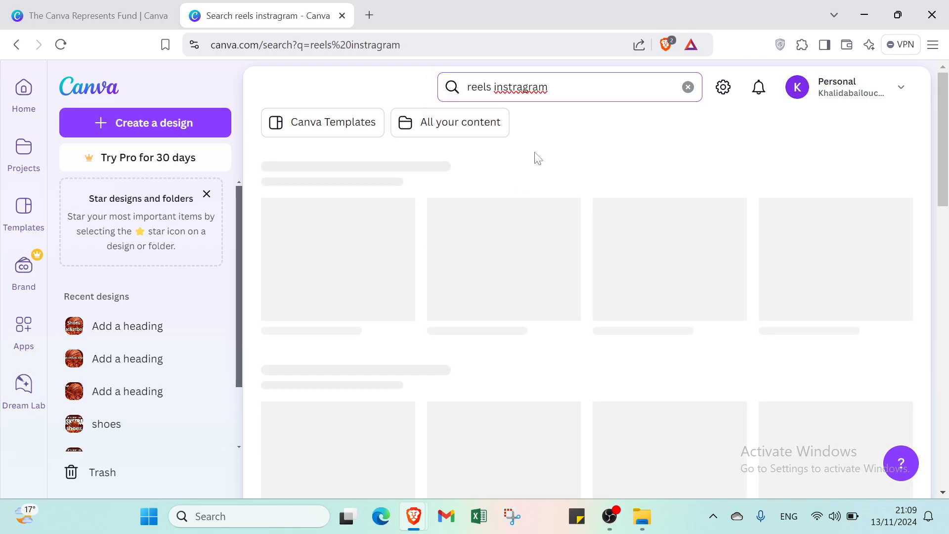
- Show the full list of Canva templates for the reels search
scroll(458, 229, "down", 3)
scroll(458, 229, "up", 3)
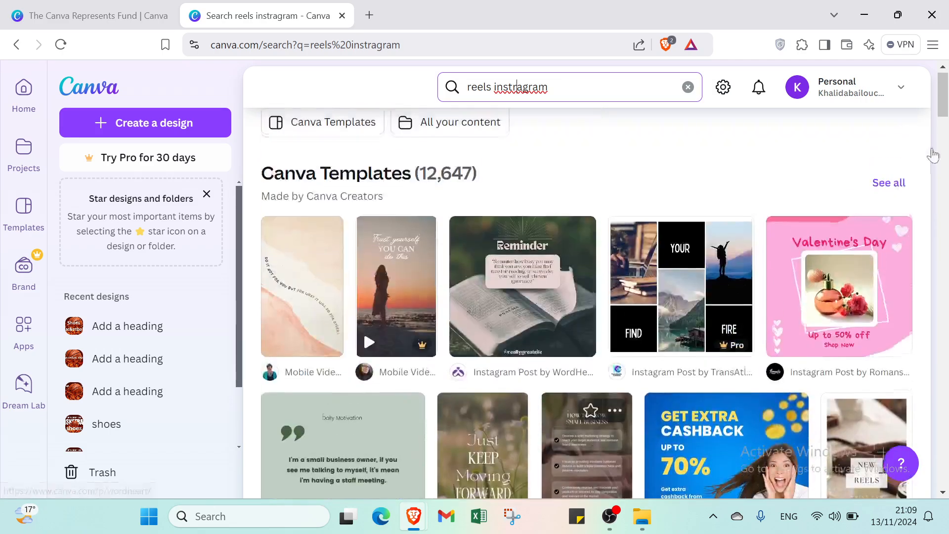
left_click(899, 187)
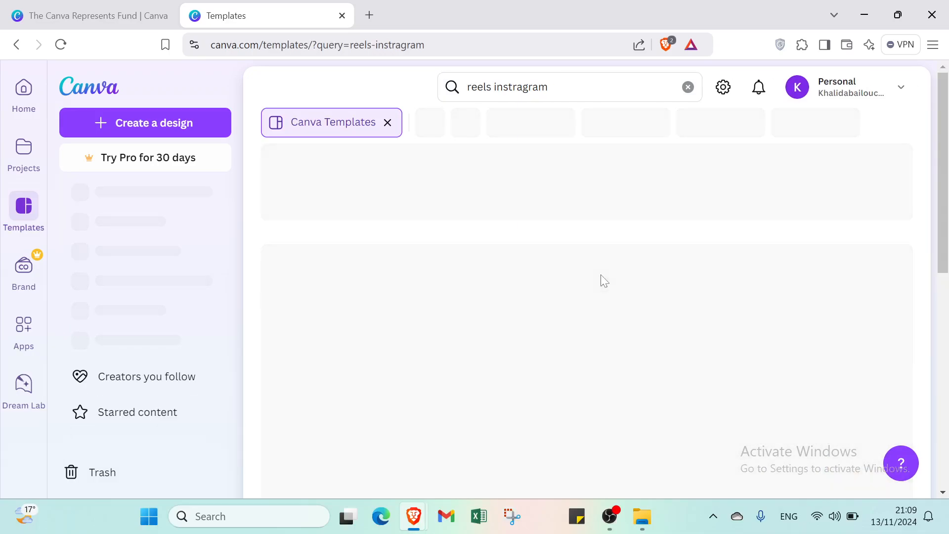
- Browse the reel and Instagram post templates listed for the search
scroll(313, 261, "down", 3)
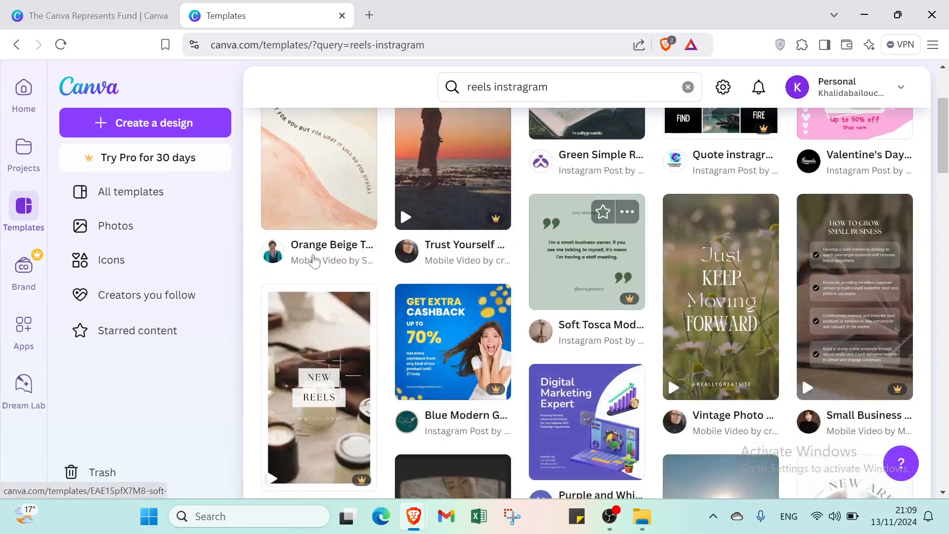
scroll(313, 260, "down", 3)
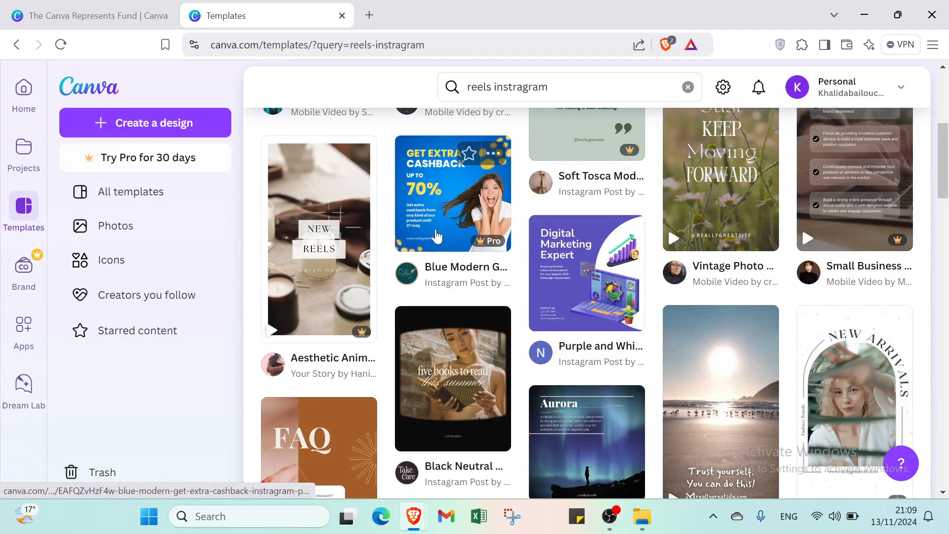
scroll(457, 242, "down", 3)
scroll(458, 241, "up", 9)
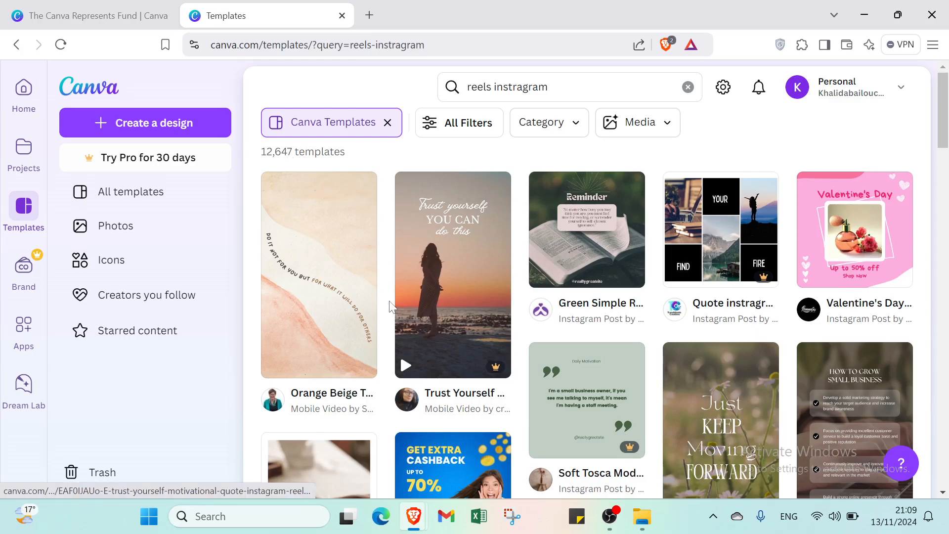
scroll(510, 277, "down", 15)
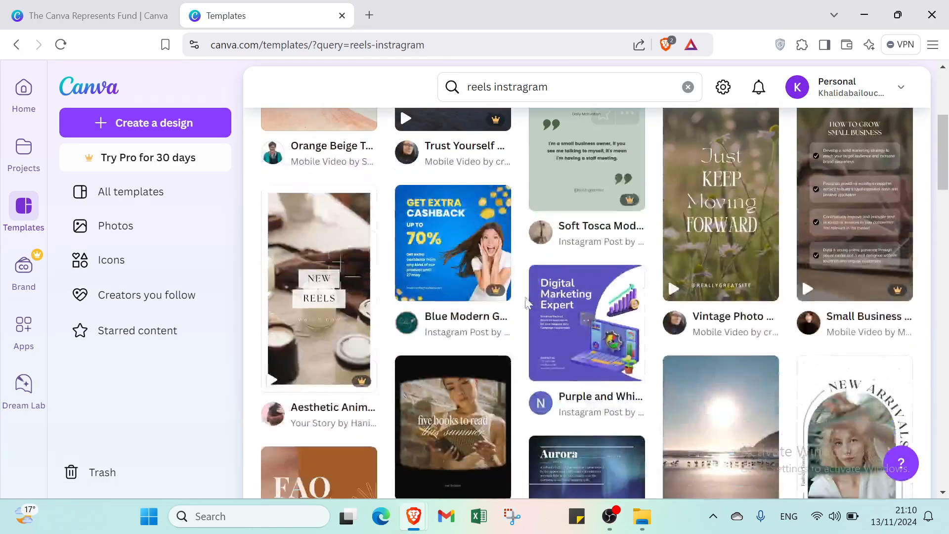
scroll(527, 299, "down", 3)
scroll(515, 287, "up", 15)
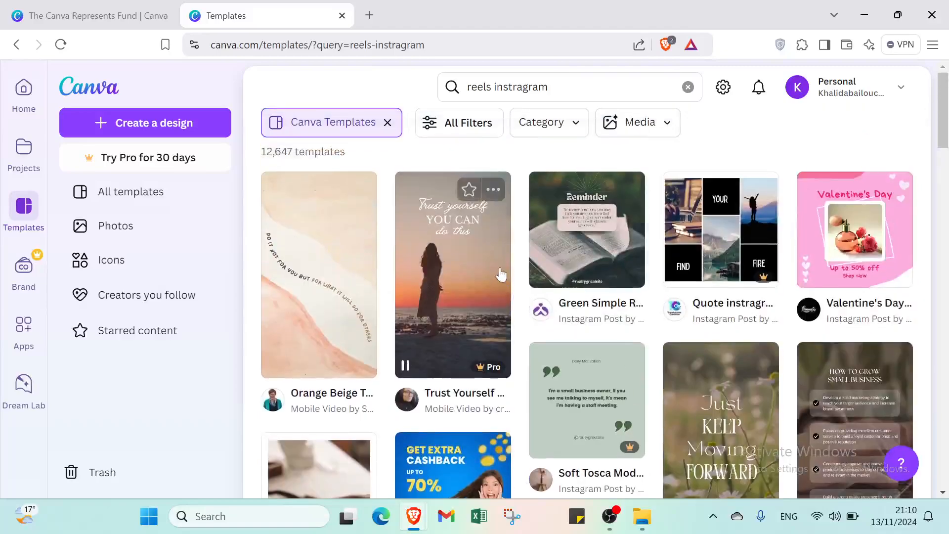
- Set the template category filter to Instagram Reels under Social Media
left_click(449, 125)
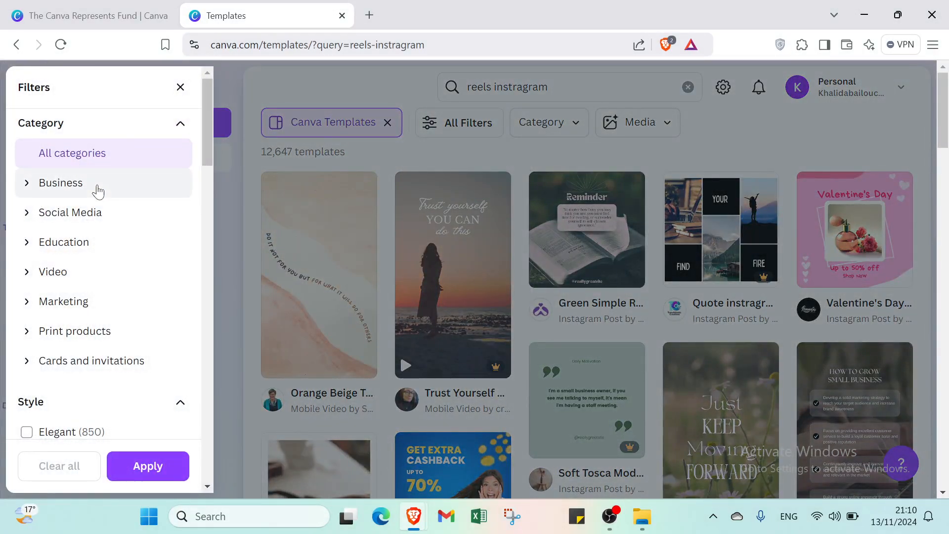
left_click(266, 168)
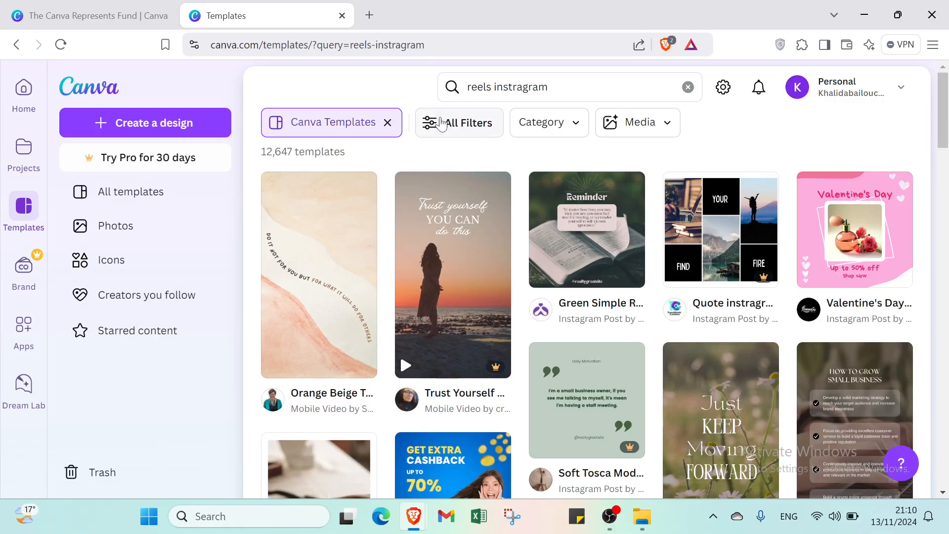
left_click(442, 124)
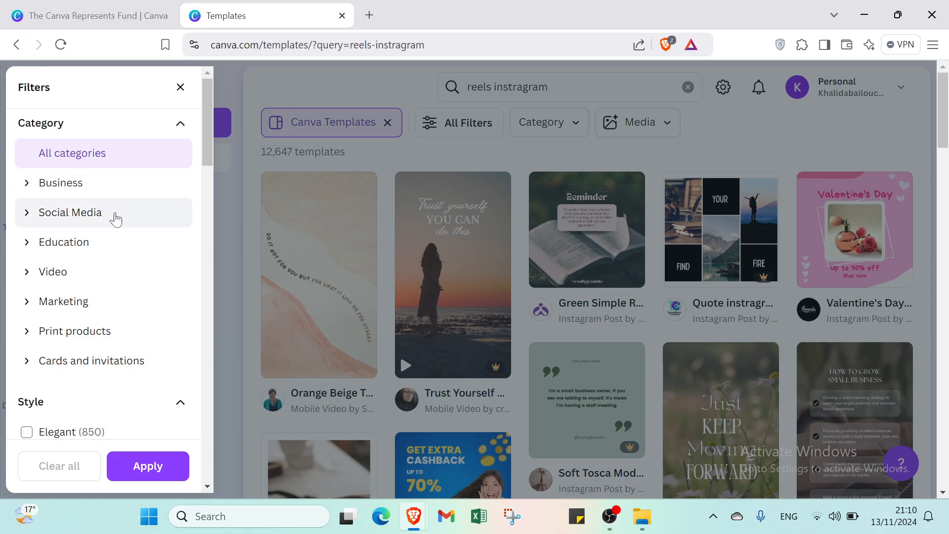
left_click(114, 214)
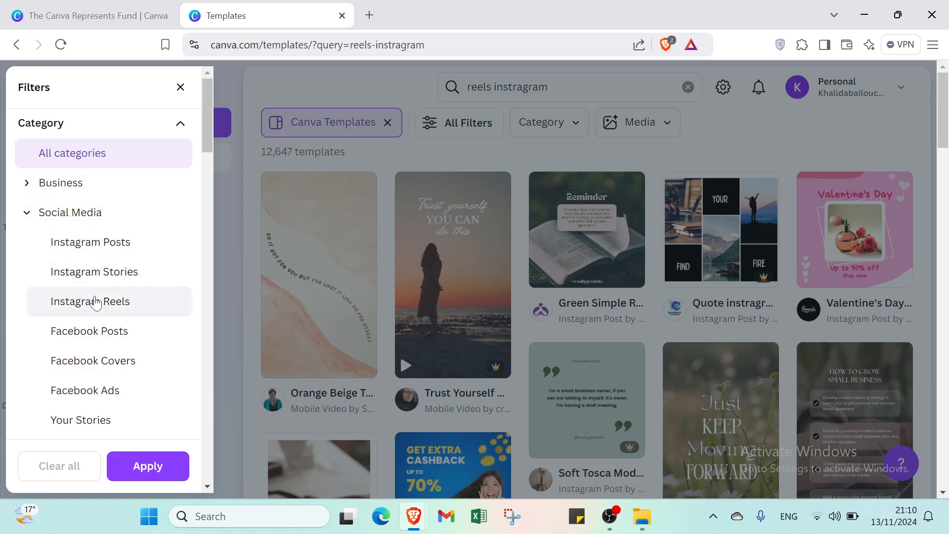
left_click(94, 302)
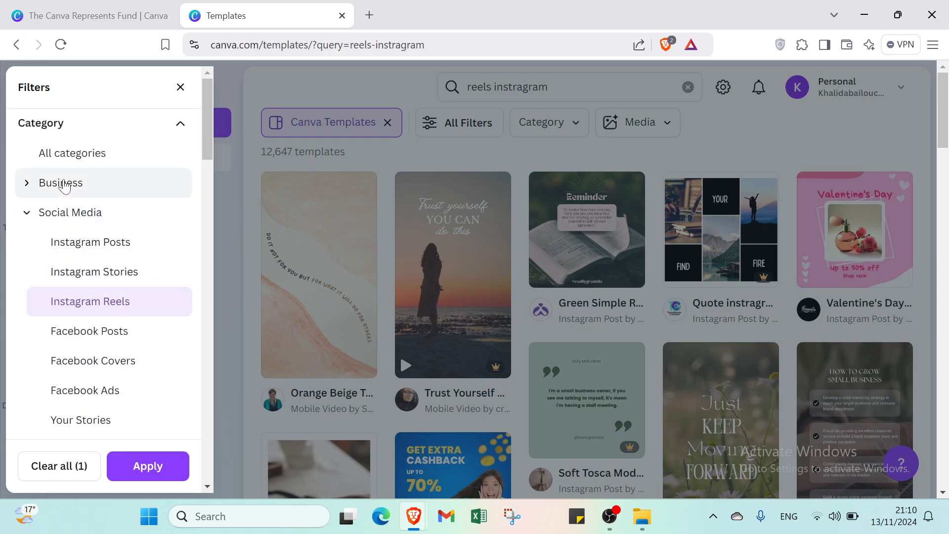
- Look through the Business, Education and Video categories and the style, theme, subject and topic filters
left_click(65, 184)
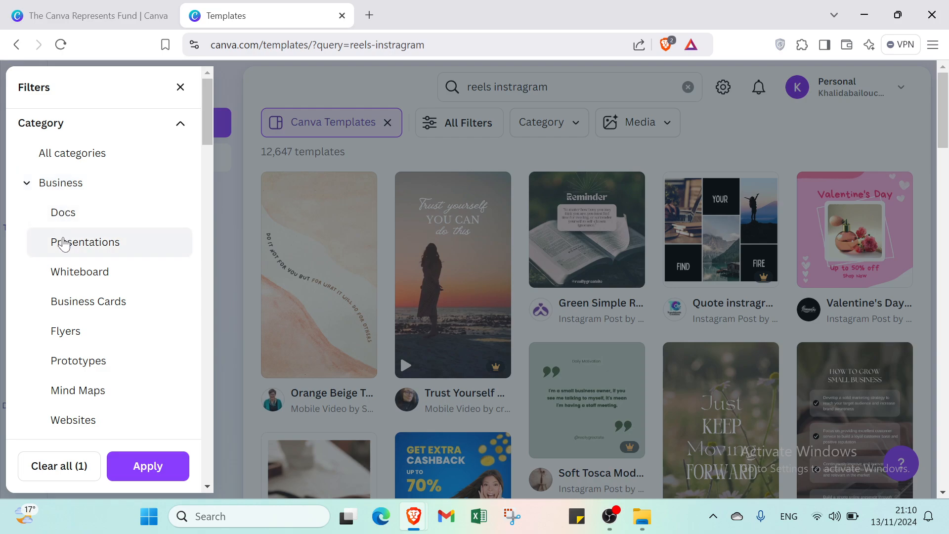
scroll(78, 274, "down", 12)
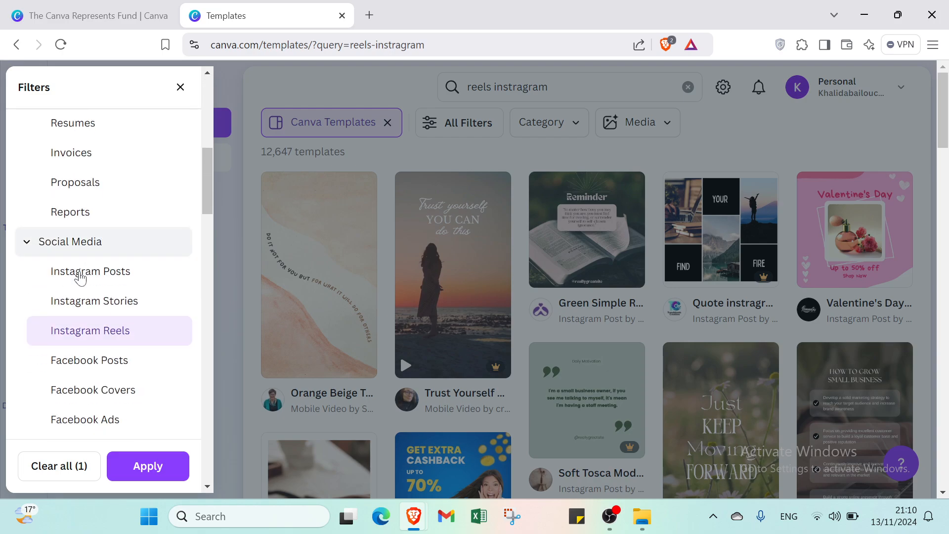
scroll(77, 275, "down", 3)
left_click(69, 231)
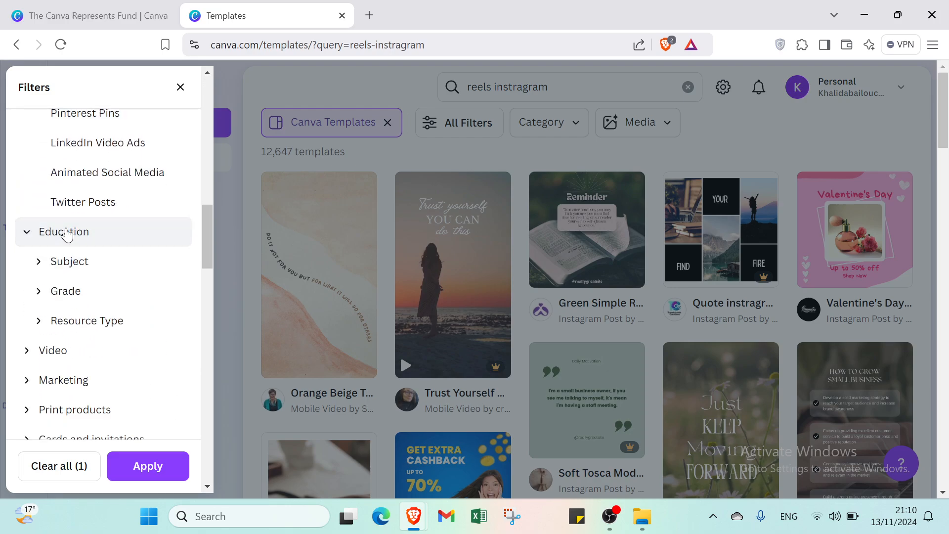
scroll(67, 232, "down", 4)
left_click(69, 153)
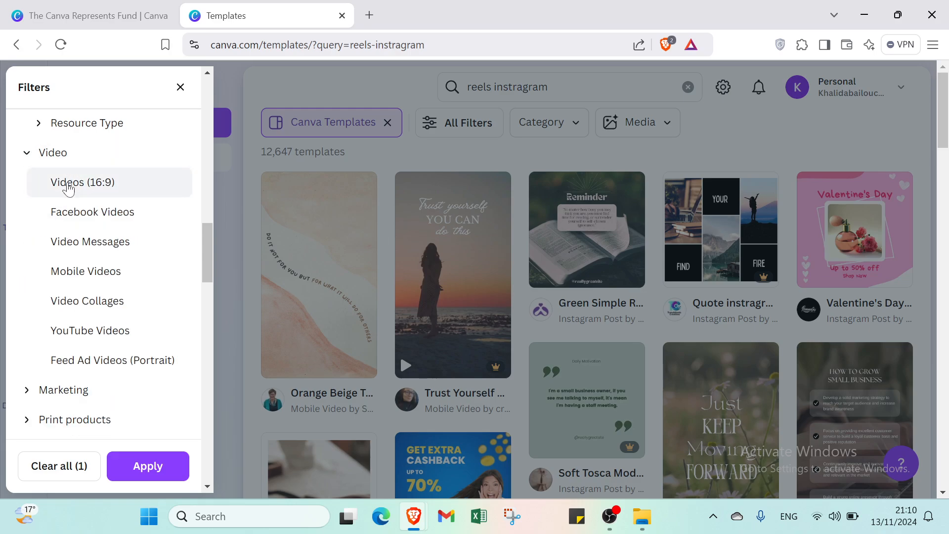
scroll(68, 186, "down", 5)
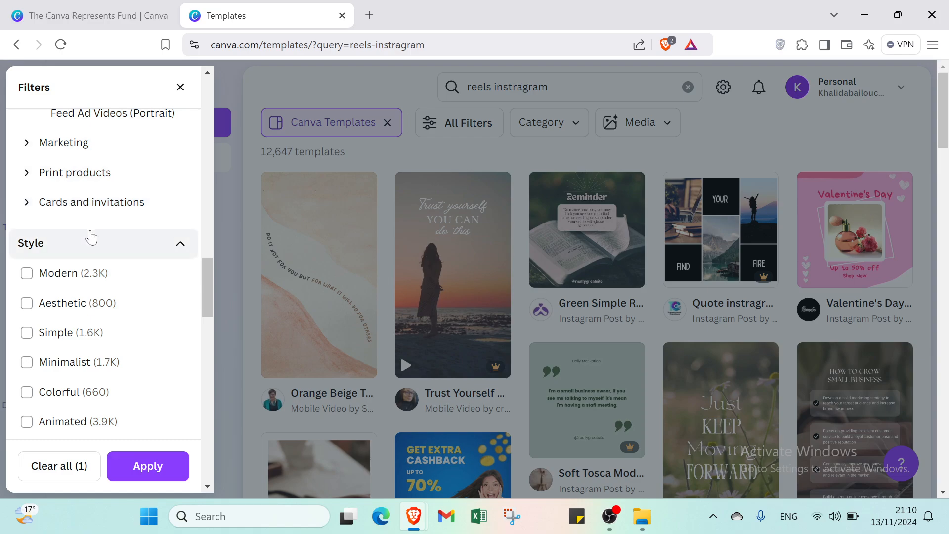
scroll(12, 256, "down", 10)
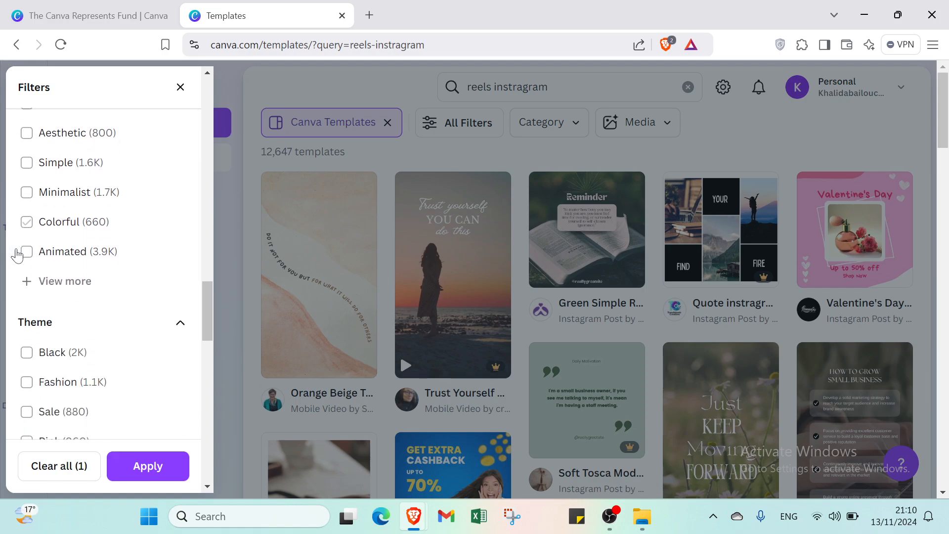
scroll(17, 256, "down", 6)
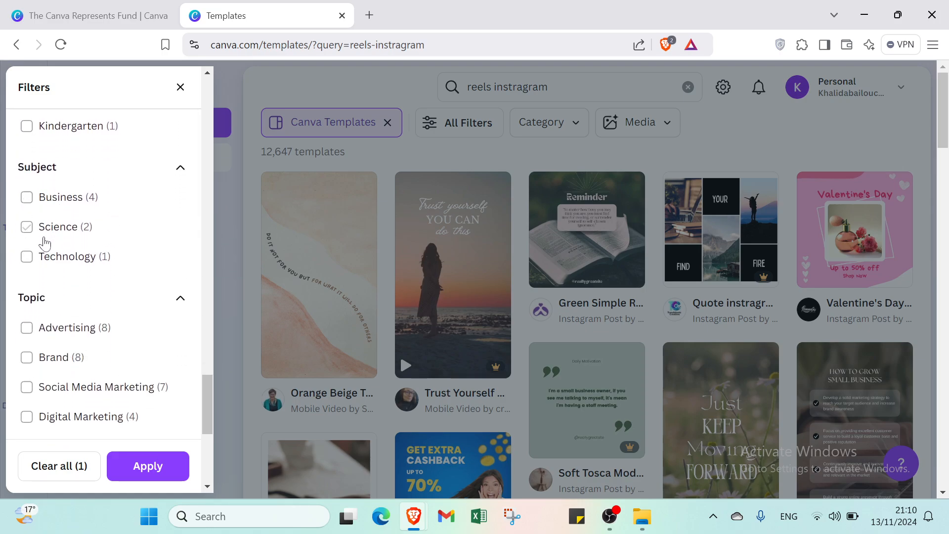
- Restrict the templates to Free price and the white color, and apply the chosen filters
scroll(43, 245, "down", 6)
left_click(55, 292)
scroll(58, 288, "down", 1)
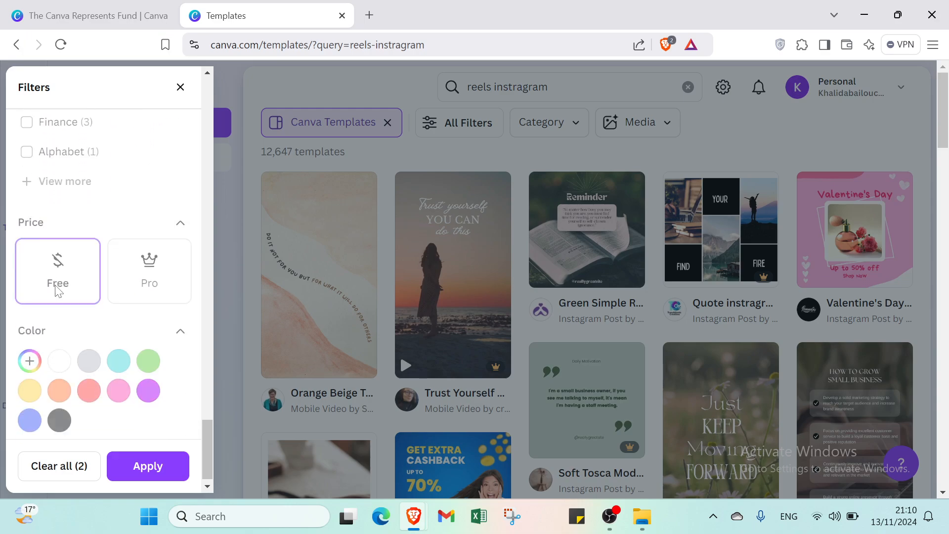
left_click(59, 353)
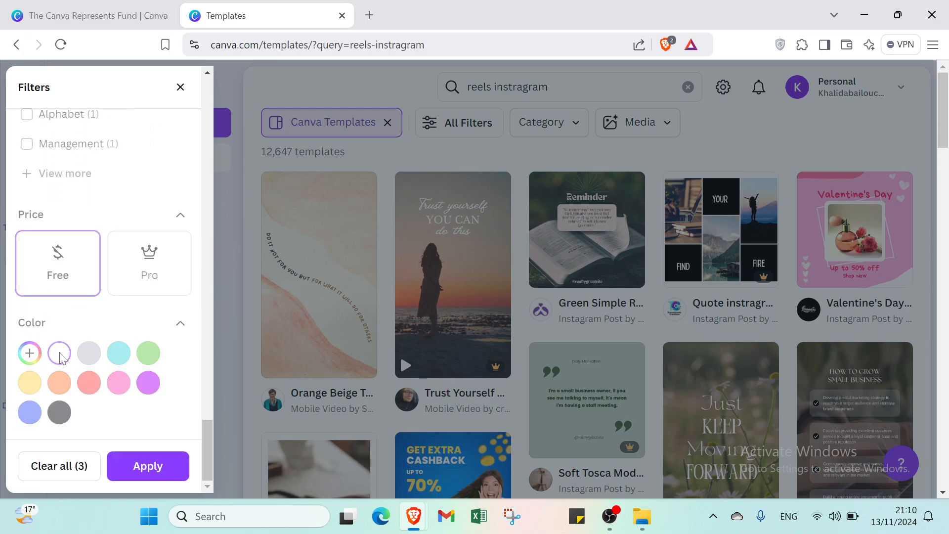
left_click(142, 468)
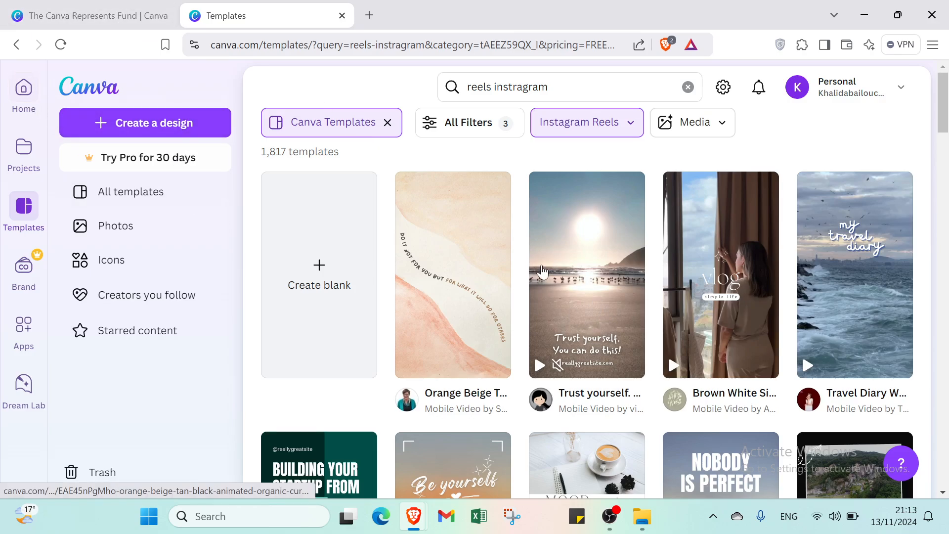
- Return to the Canva home page and create a new blank video design
left_click(21, 94)
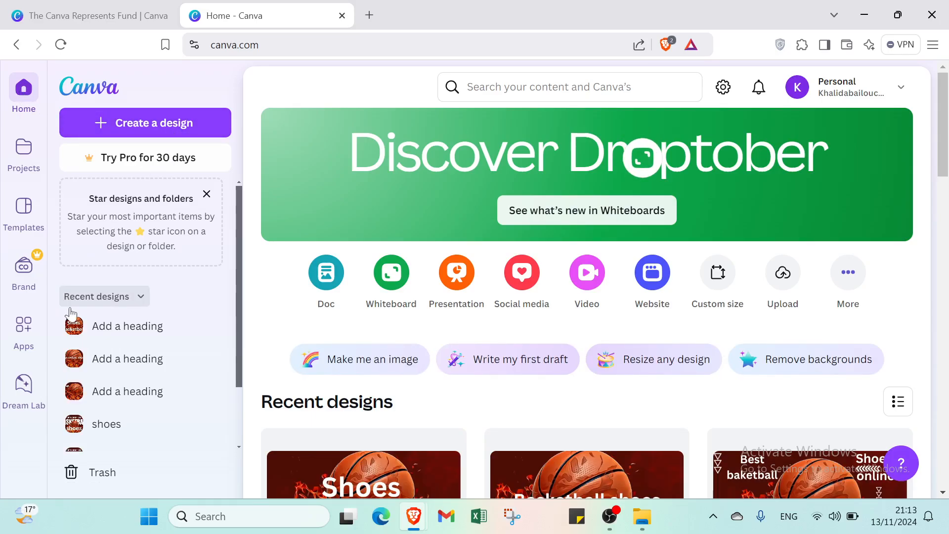
left_click(587, 275)
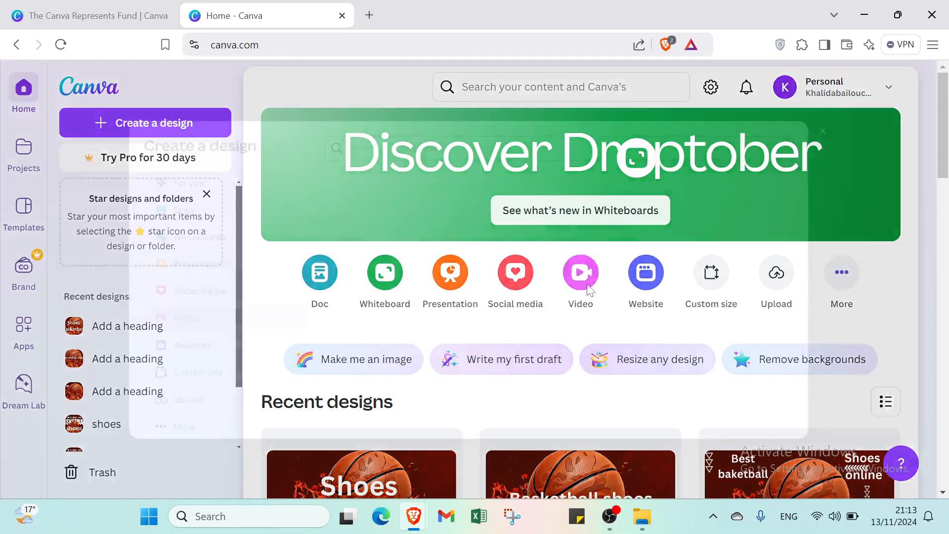
left_click(333, 180)
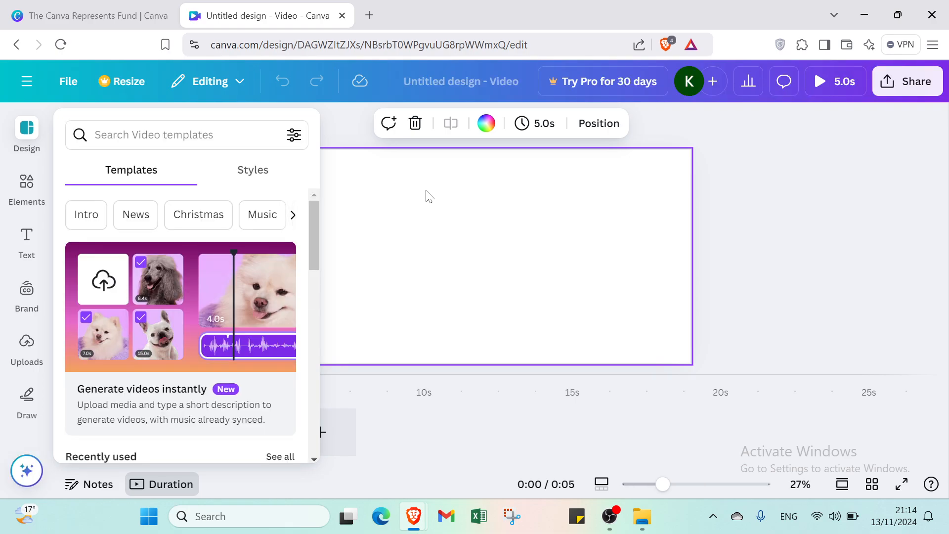
- Search the video templates for "shoes basketball" and apply the "Welcome to Basketball Channel" template to the page
left_click(174, 135)
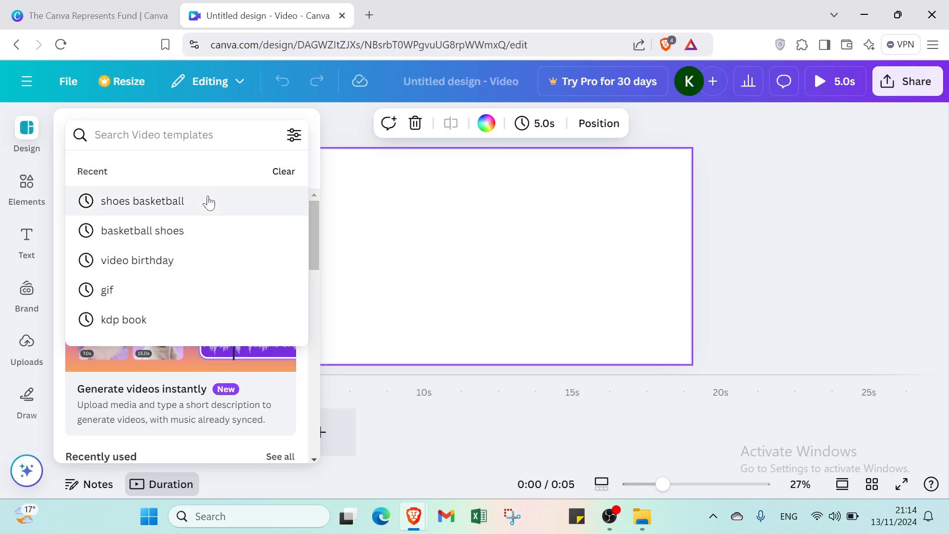
left_click(210, 201)
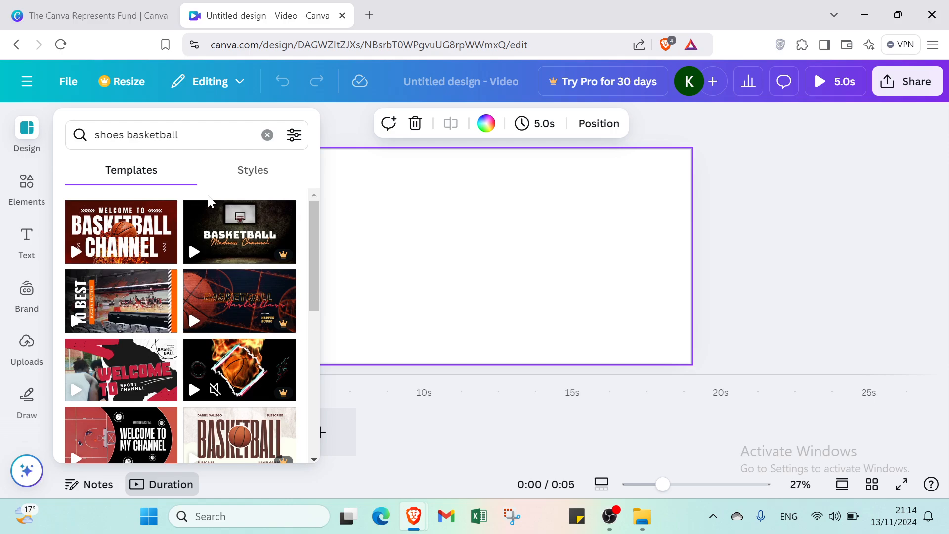
left_click(129, 233)
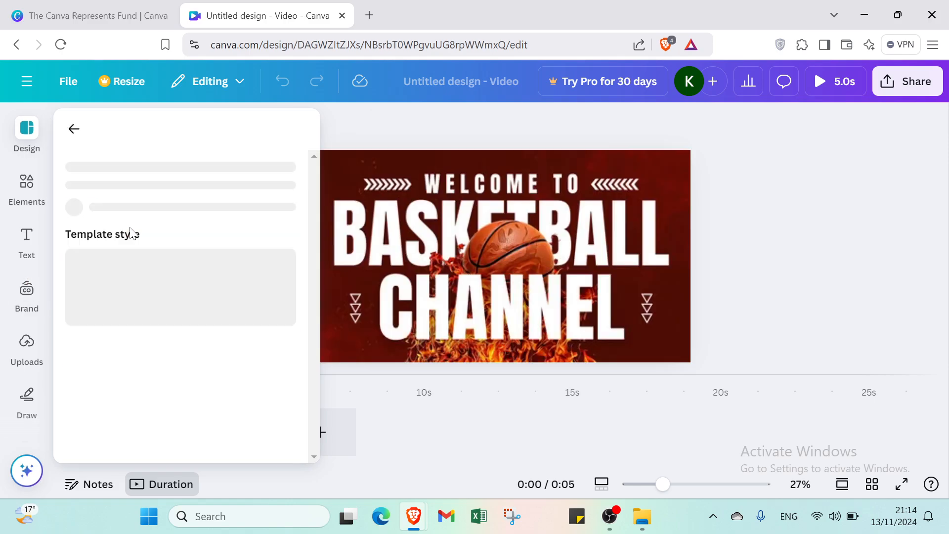
left_click(74, 128)
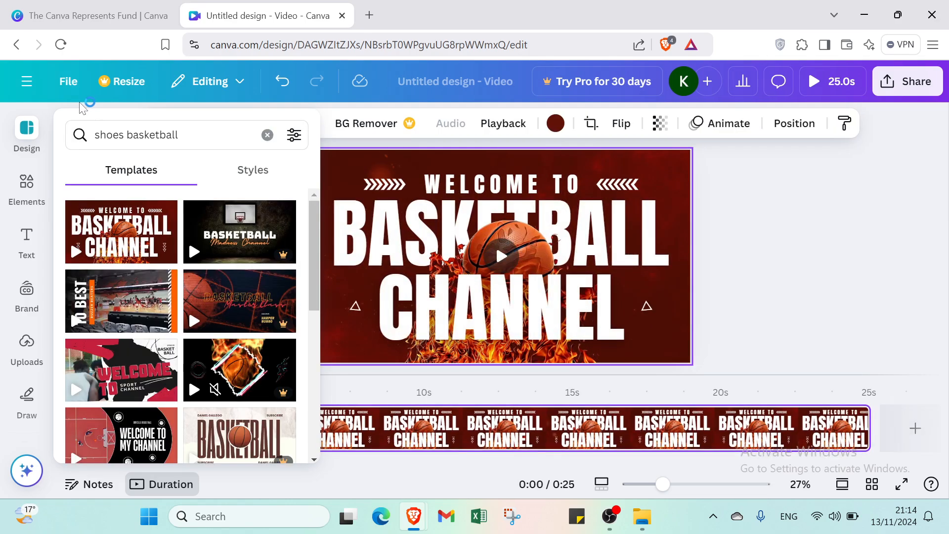
left_click(837, 241)
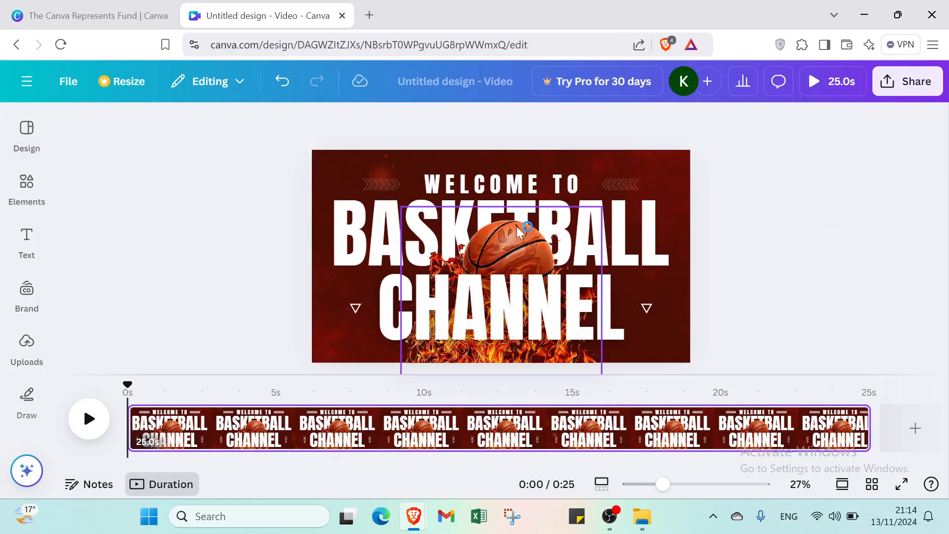
- Delete the "WELCOME TO", "BASKETBALL" and "CHANNEL" texts from the page
left_click(506, 185)
key("Delete")
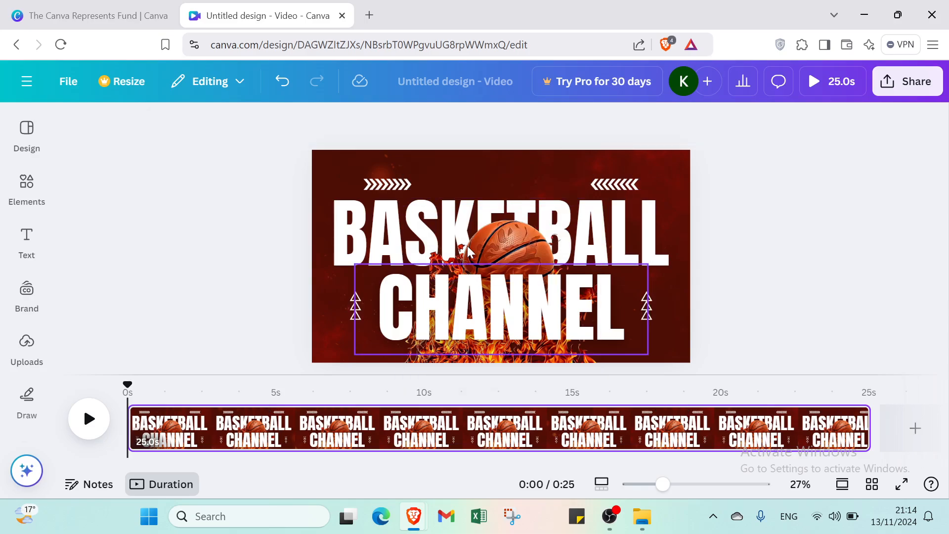
left_click(385, 229)
key("Delete")
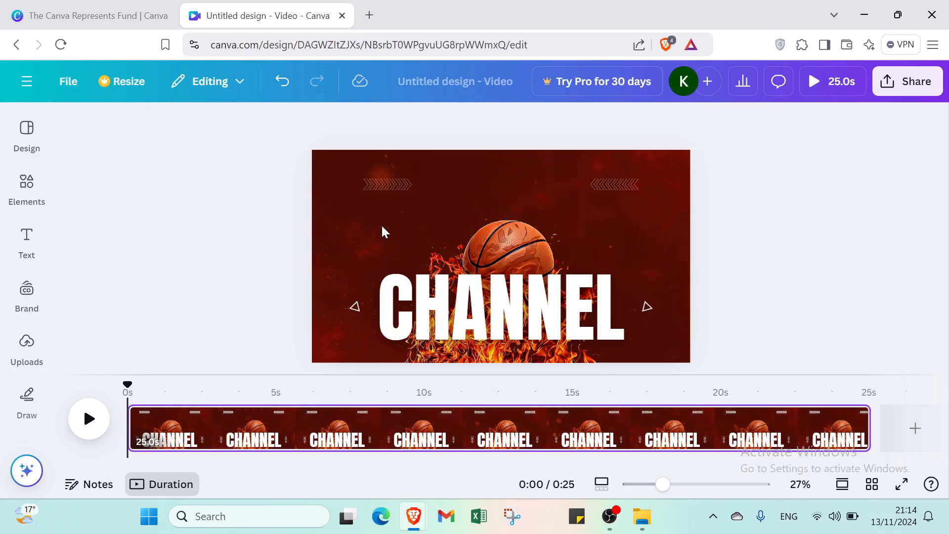
left_click(445, 298)
key("Delete")
- Move the burning basketball image up and stretch it to cover the whole page
left_click(459, 271)
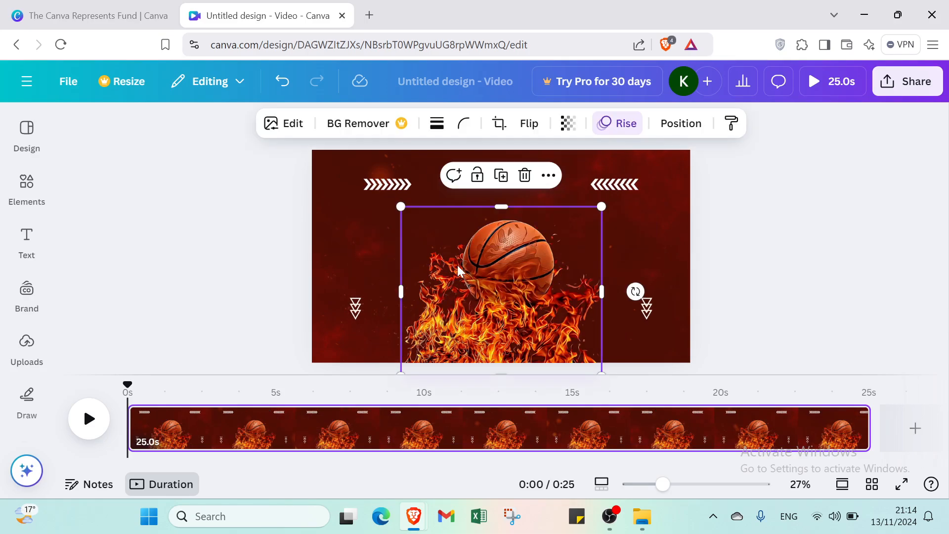
left_click_drag(458, 264, 455, 227)
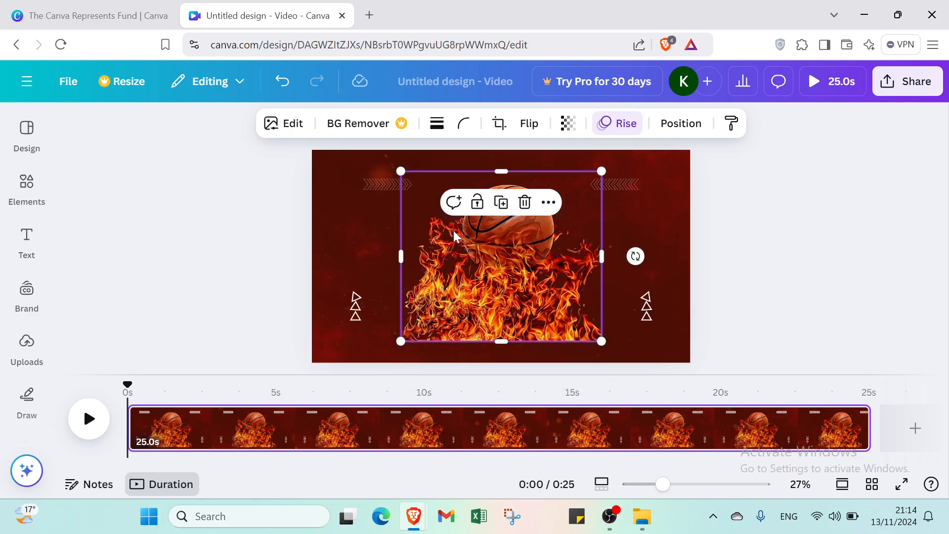
left_click_drag(397, 257, 310, 244)
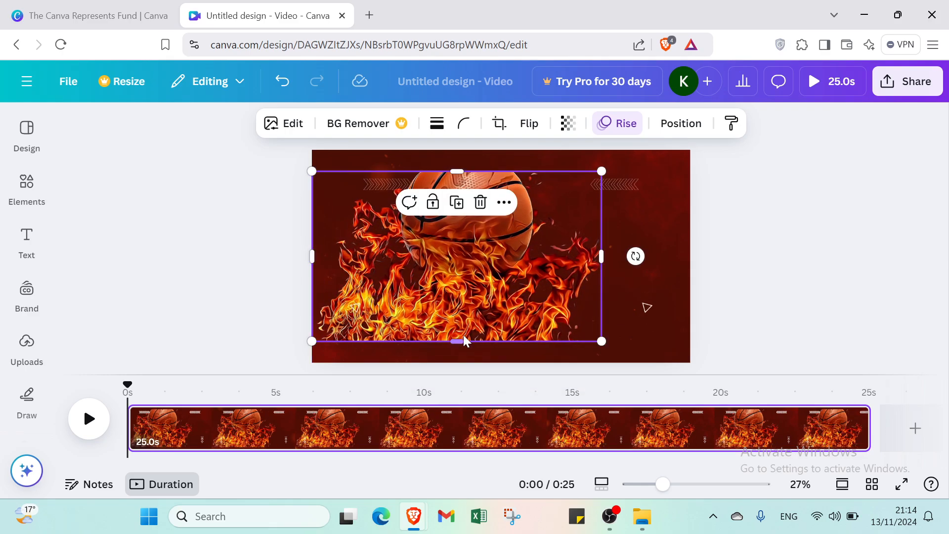
left_click_drag(462, 336, 463, 358)
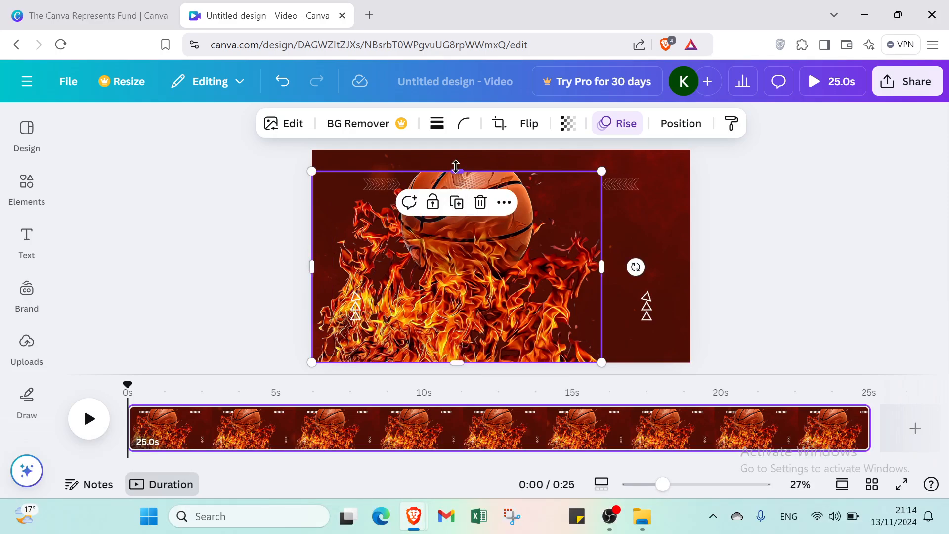
left_click_drag(456, 167, 456, 146)
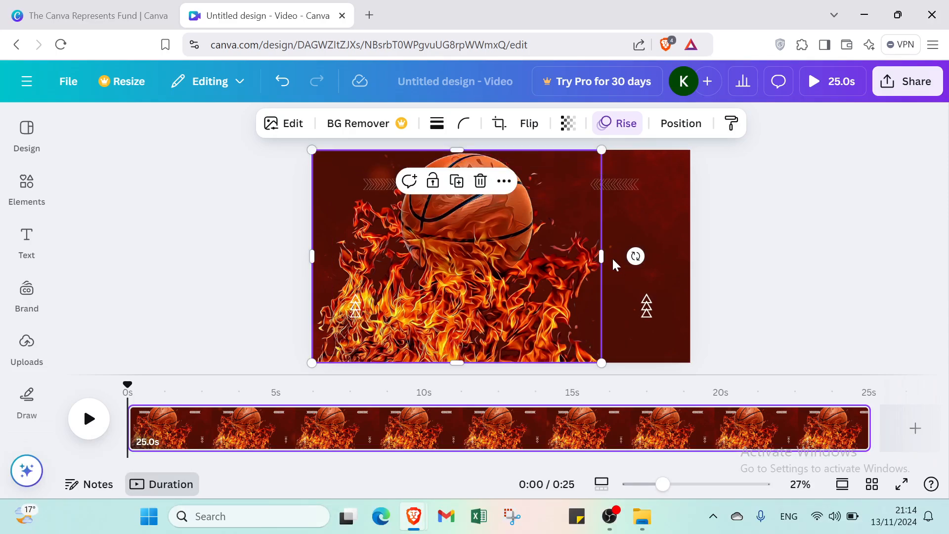
left_click_drag(605, 256, 689, 273)
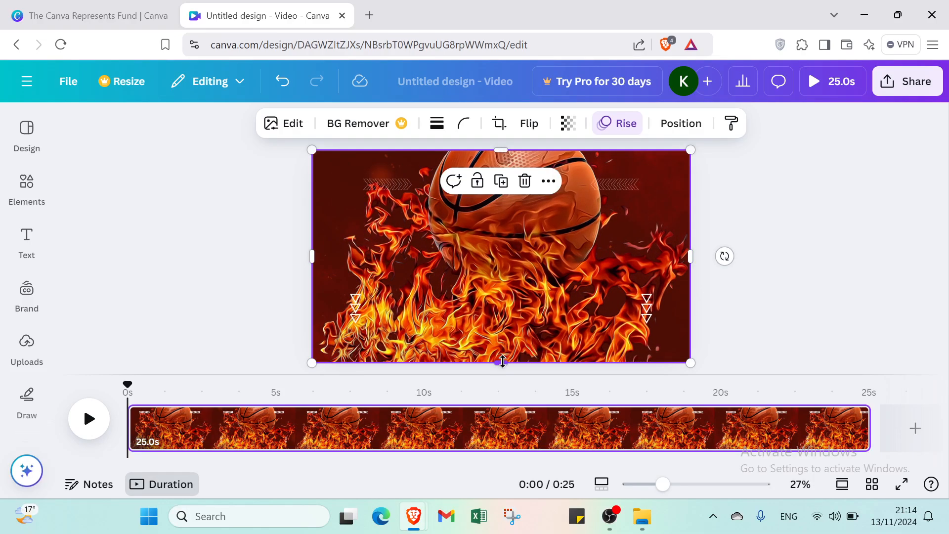
- Shorten the basketball image from below, move it down to the page's lower edge, and extend its upper edge to the page's top
left_click_drag(503, 361, 503, 324)
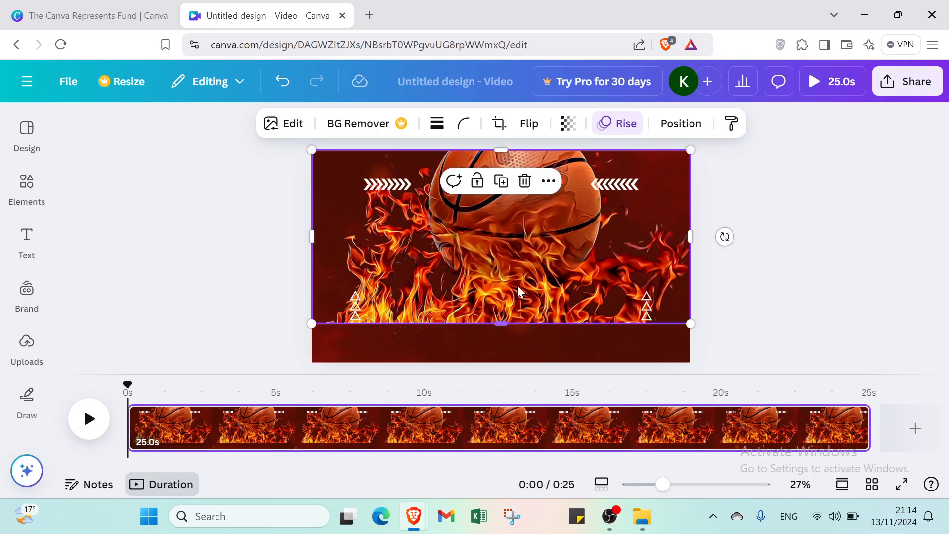
left_click_drag(519, 287, 520, 322)
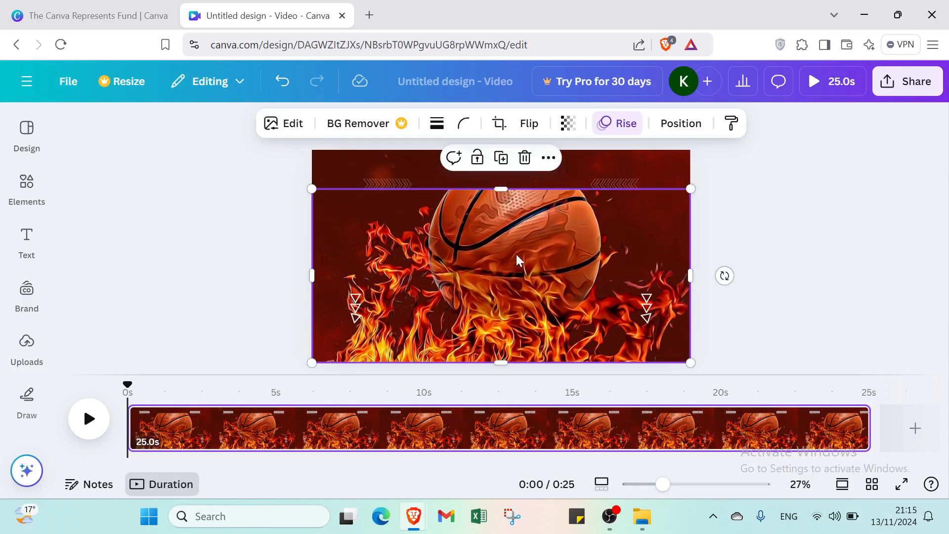
left_click_drag(503, 189, 520, 151)
- Add a default heading text to the page and set its font size to 200
left_click(39, 237)
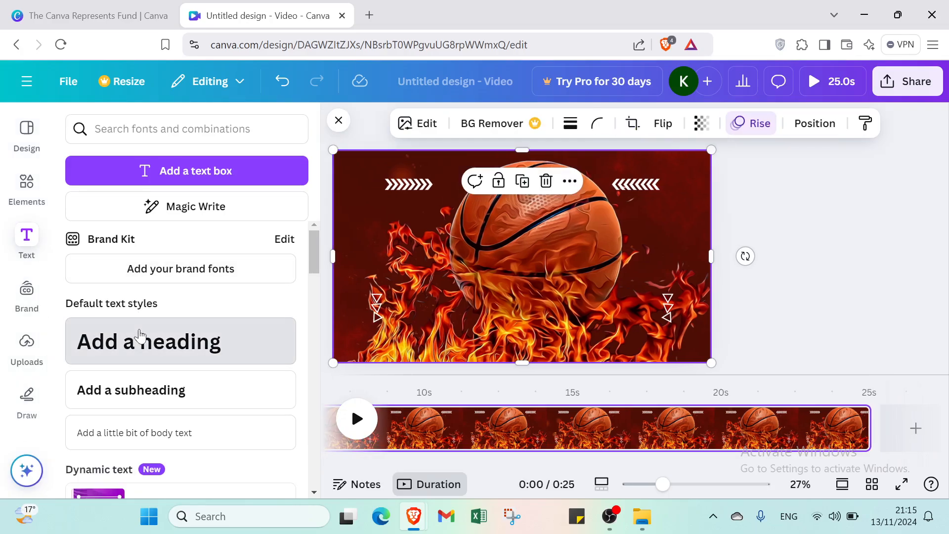
left_click(145, 332)
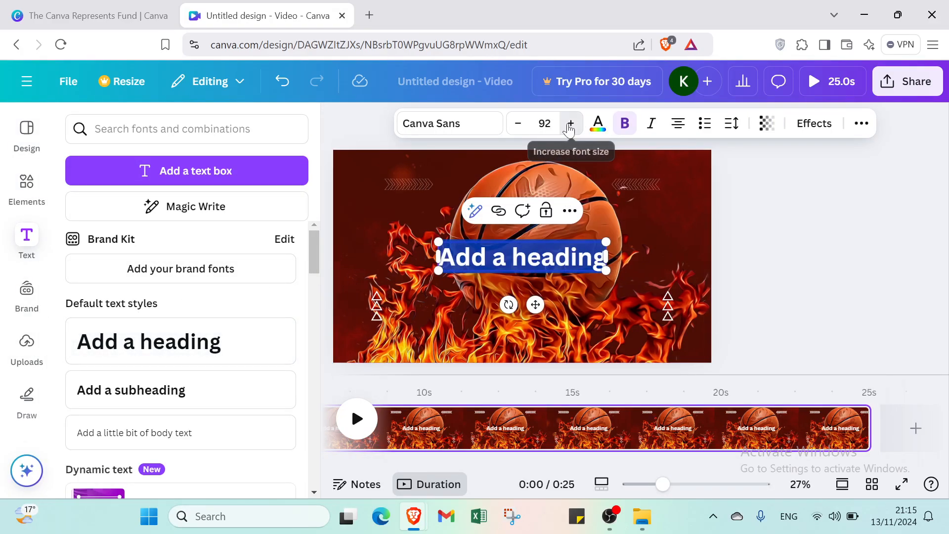
double_click(570, 124)
double_click(570, 124)
double_click(570, 124)
triple_click(570, 124)
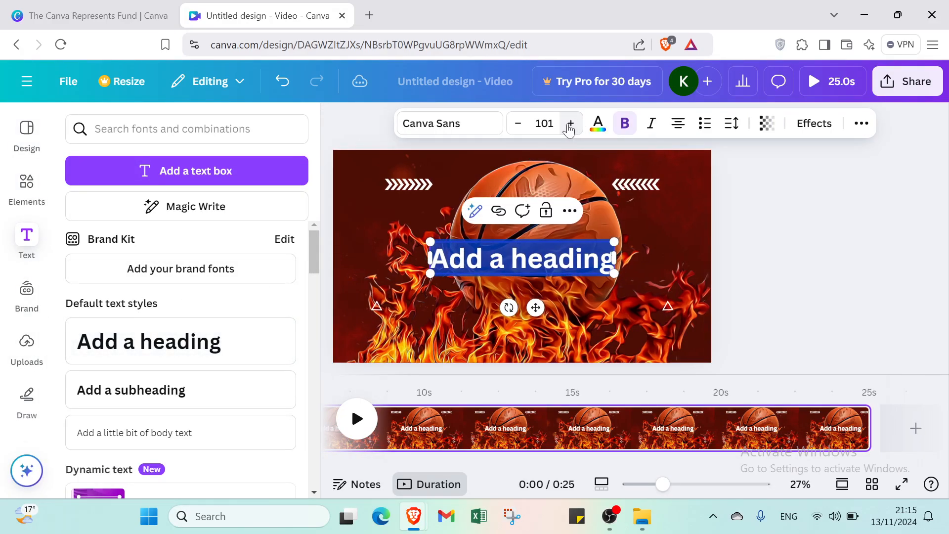
triple_click(570, 124)
double_click(570, 124)
triple_click(570, 124)
triple_click(570, 123)
triple_click(570, 124)
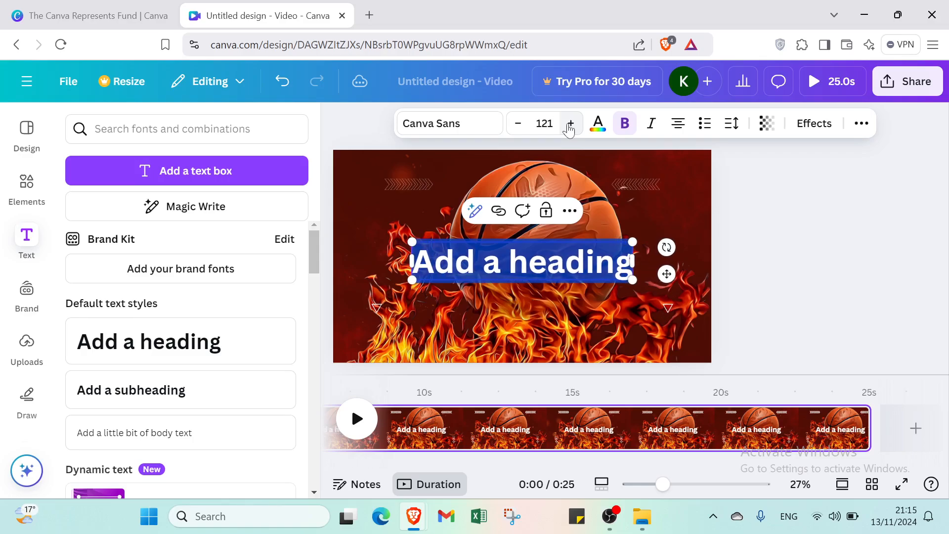
triple_click(570, 124)
triple_click(570, 124)
triple_click(571, 124)
triple_click(570, 123)
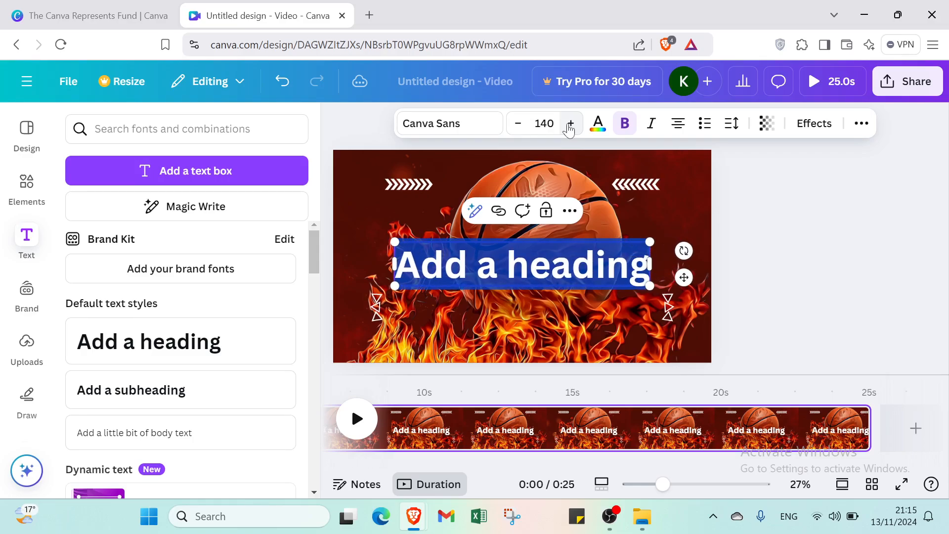
triple_click(570, 124)
triple_click(570, 123)
triple_click(571, 124)
triple_click(570, 123)
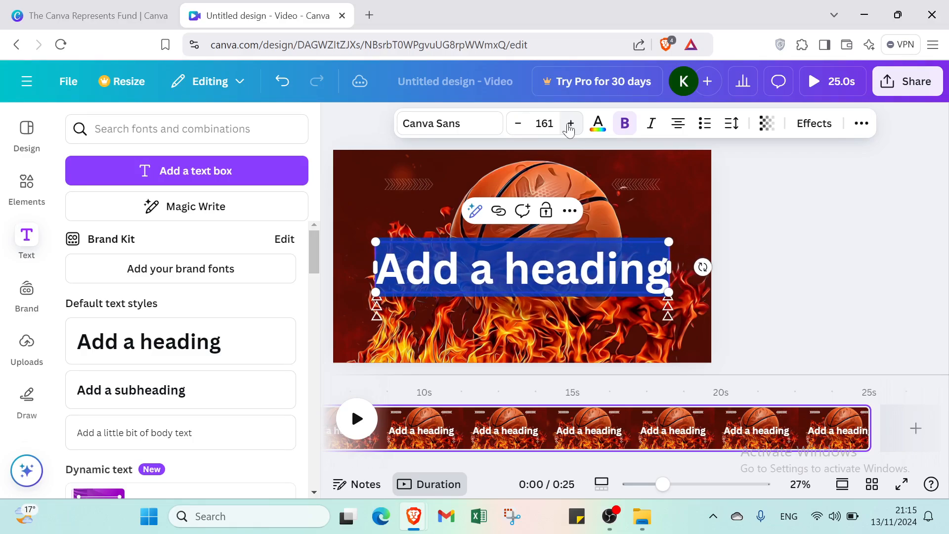
triple_click(570, 124)
triple_click(570, 123)
triple_click(571, 124)
triple_click(571, 124)
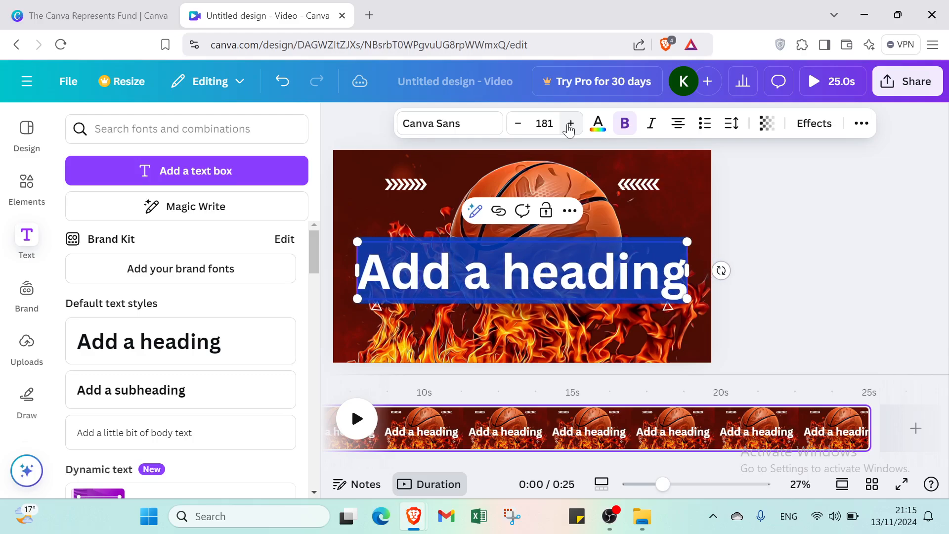
triple_click(570, 123)
triple_click(570, 124)
triple_click(570, 124)
triple_click(570, 124)
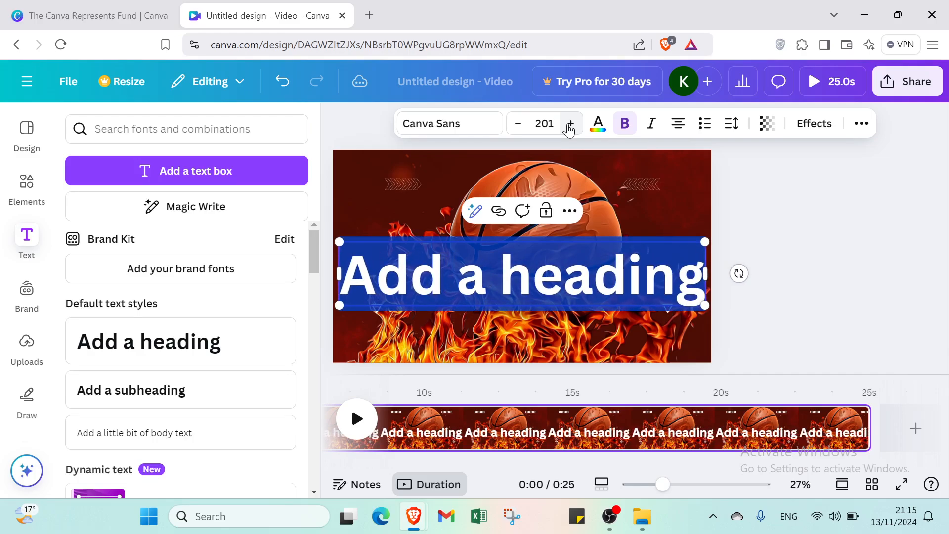
triple_click(570, 123)
triple_click(519, 127)
double_click(519, 127)
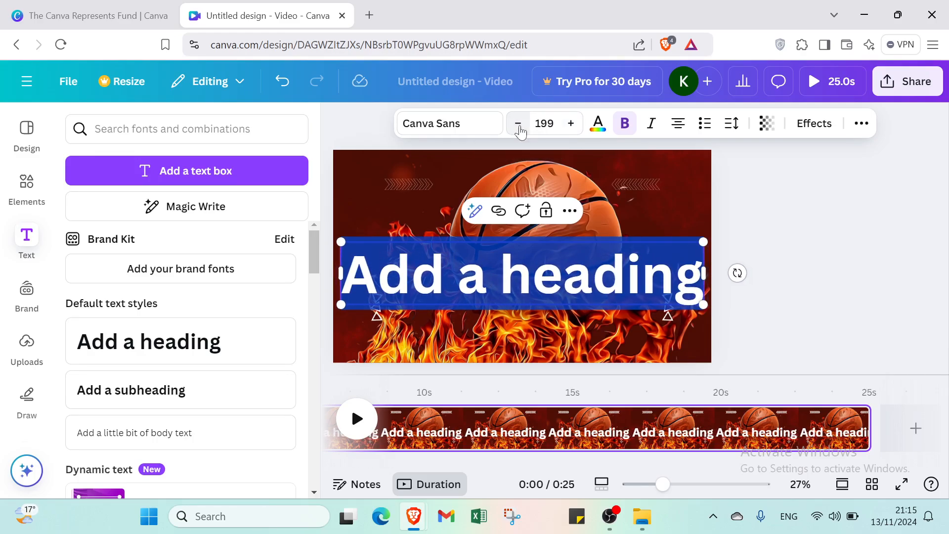
left_click(572, 125)
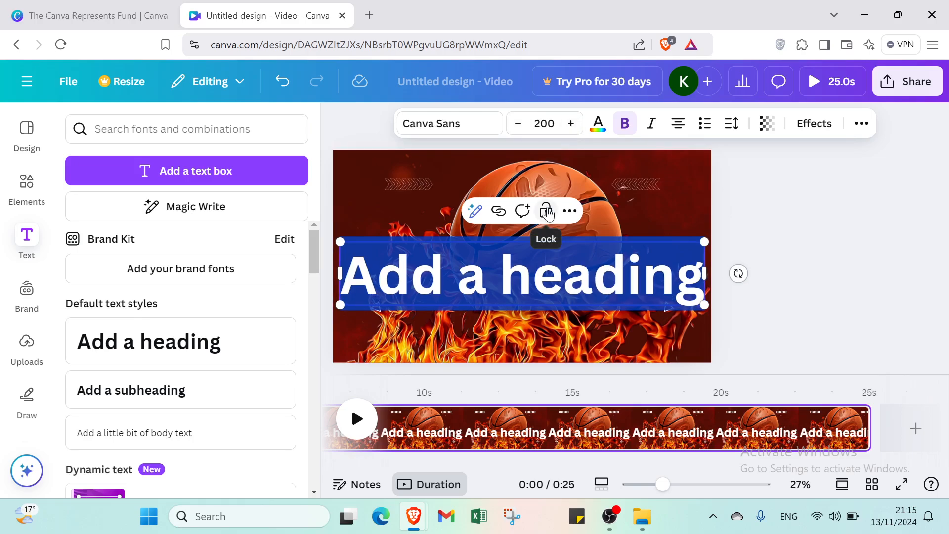
- Replace the heading's placeholder text with "basketball shoes" and move the heading up so both lines fit on the page
type("basket")
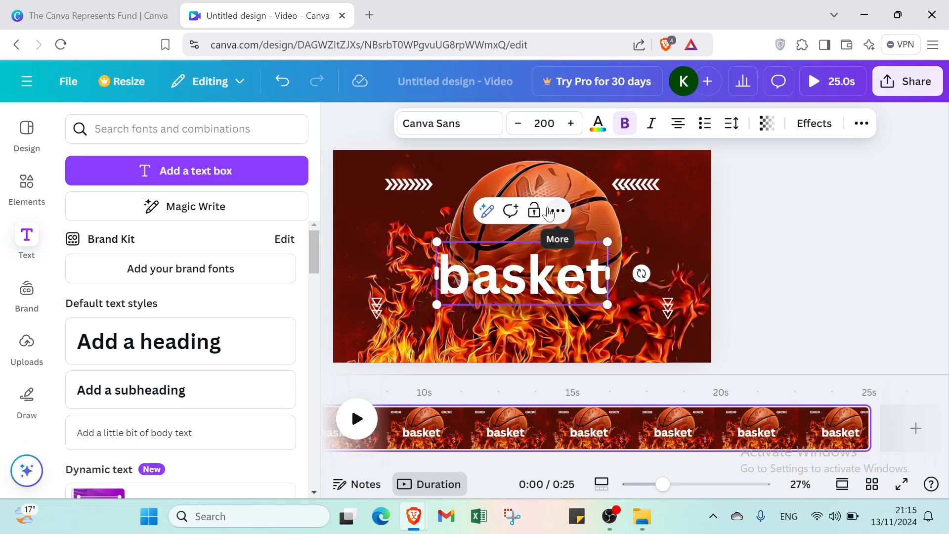
type("ball")
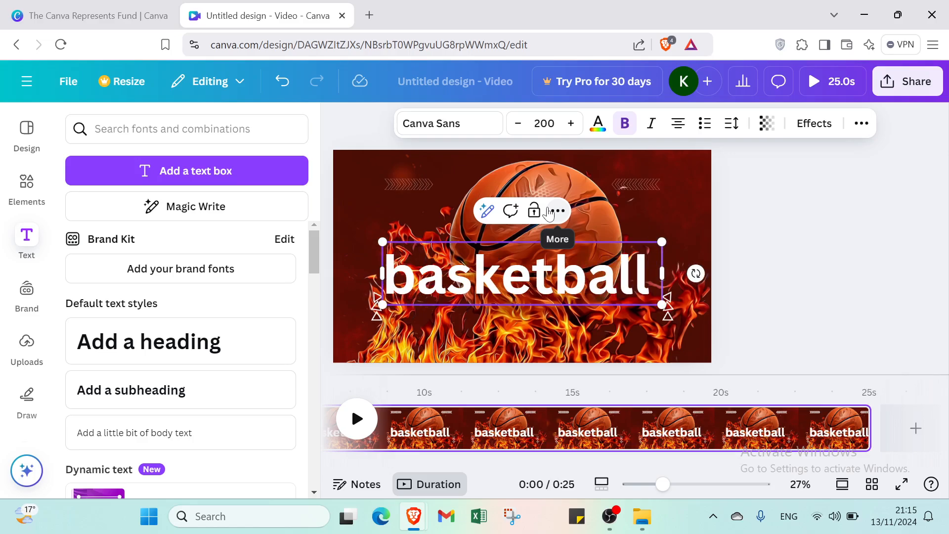
type(" shoes")
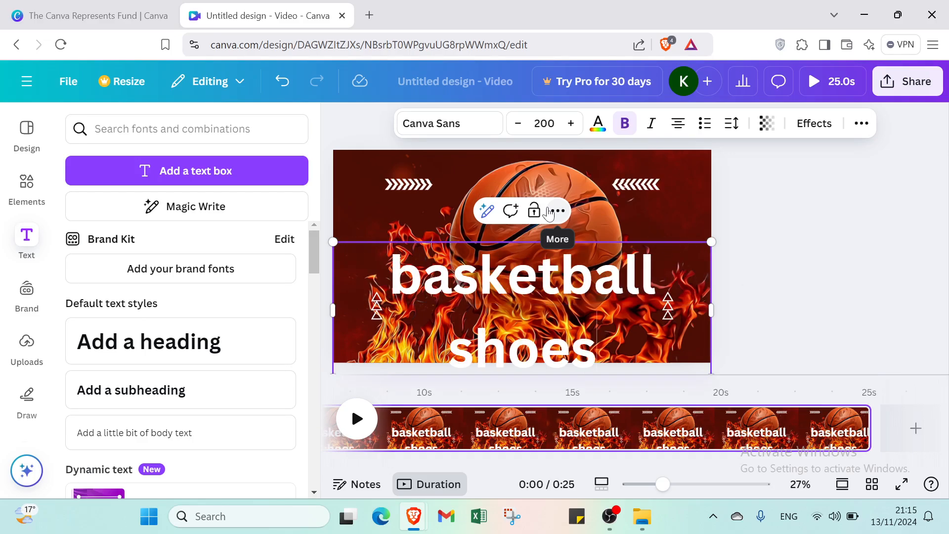
left_click(861, 260)
left_click(606, 322)
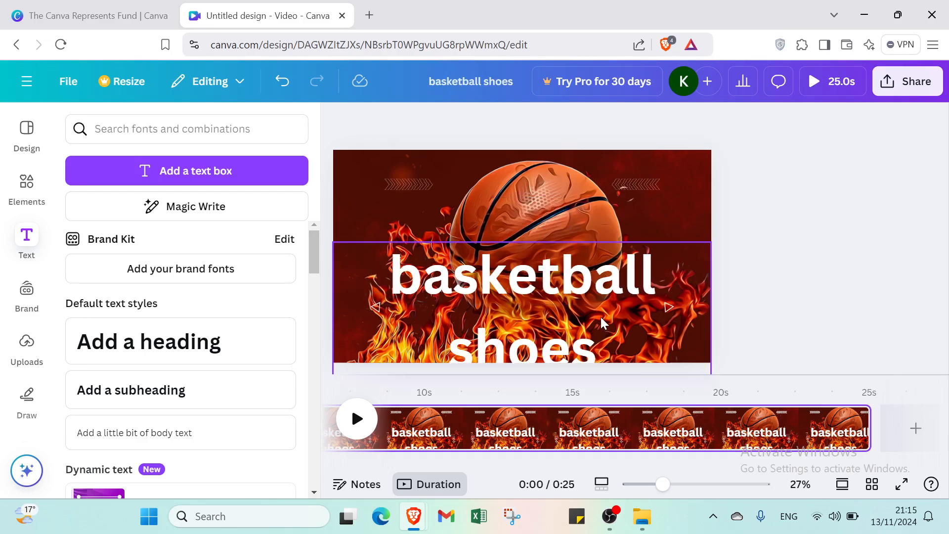
left_click_drag(606, 322, 604, 245)
- Capitalize the first letter of the heading so it reads "Basketball shoes"
left_click(479, 221)
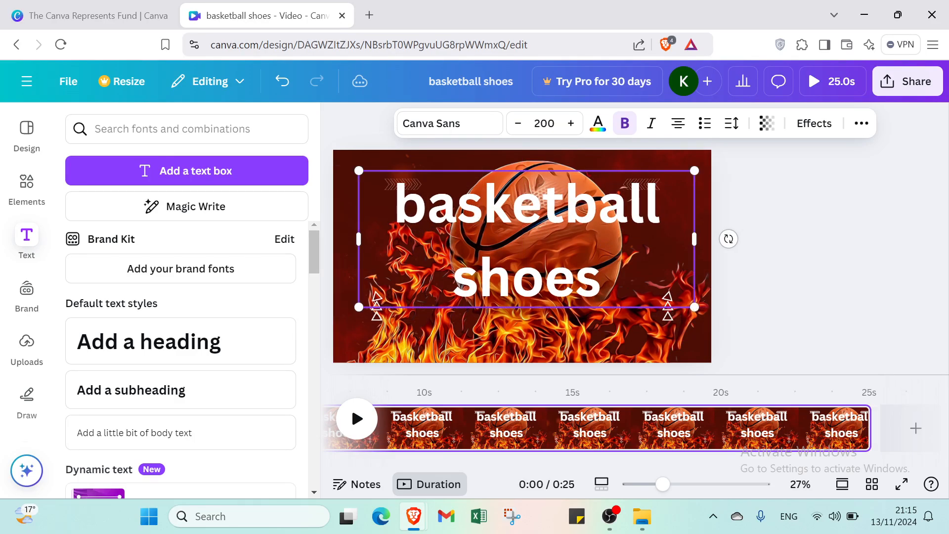
key("Left")
key("Left")
key("BackSpace")
type("B")
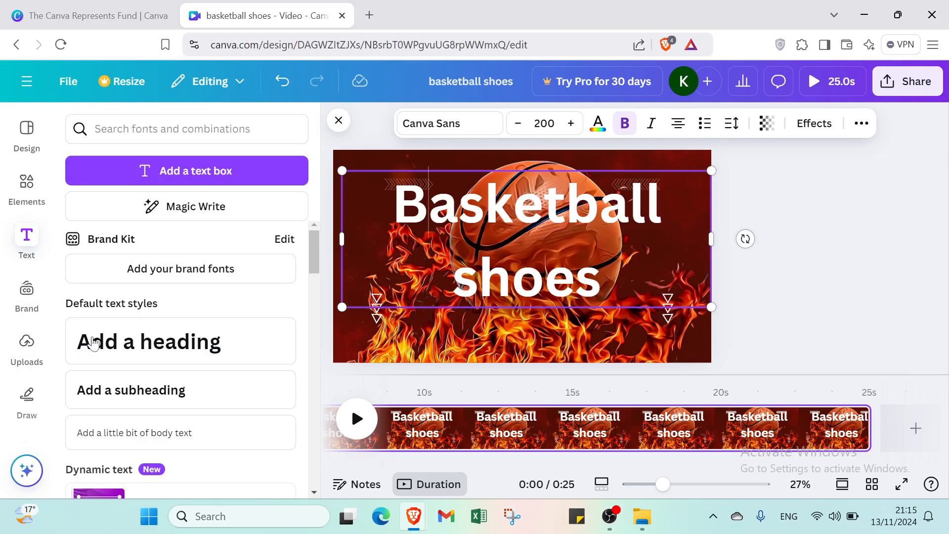
left_click(827, 205)
- Show the basketball background image's element timing on the timeline, and play a preview of the video before closing it
left_click(680, 166)
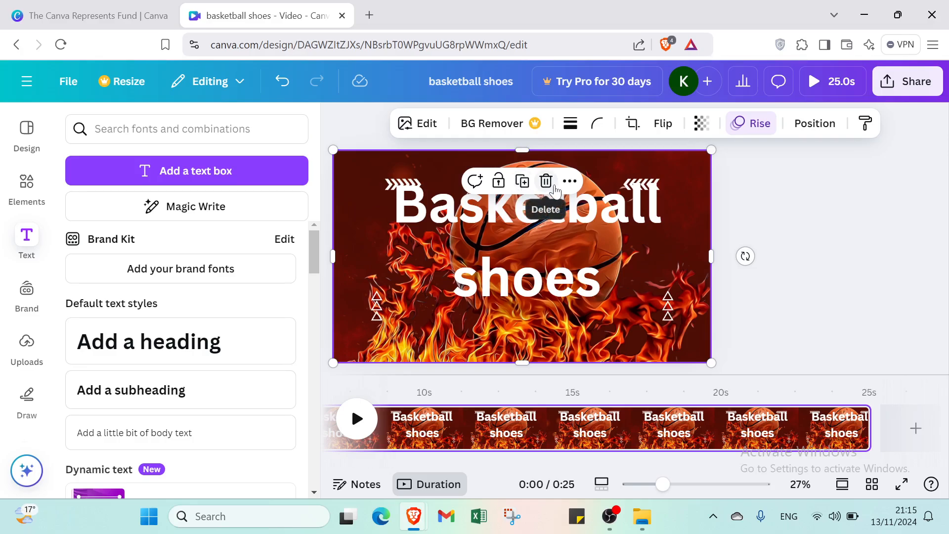
left_click(570, 182)
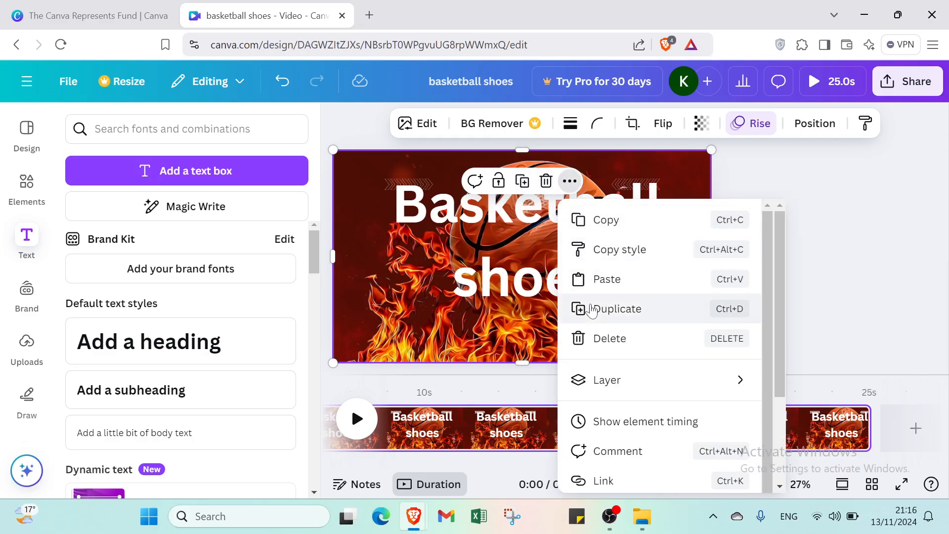
mouse_move(606, 379)
scroll(607, 382, "down", 2)
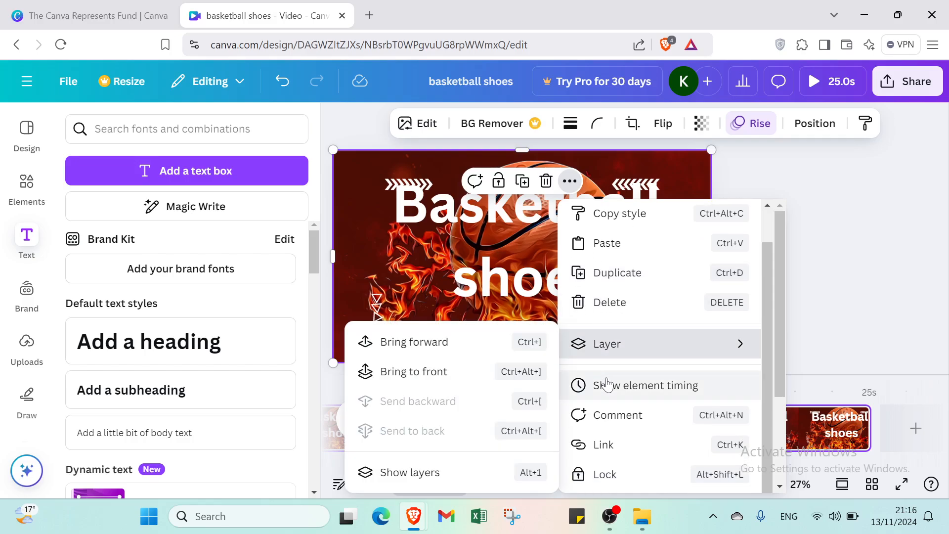
left_click(621, 339)
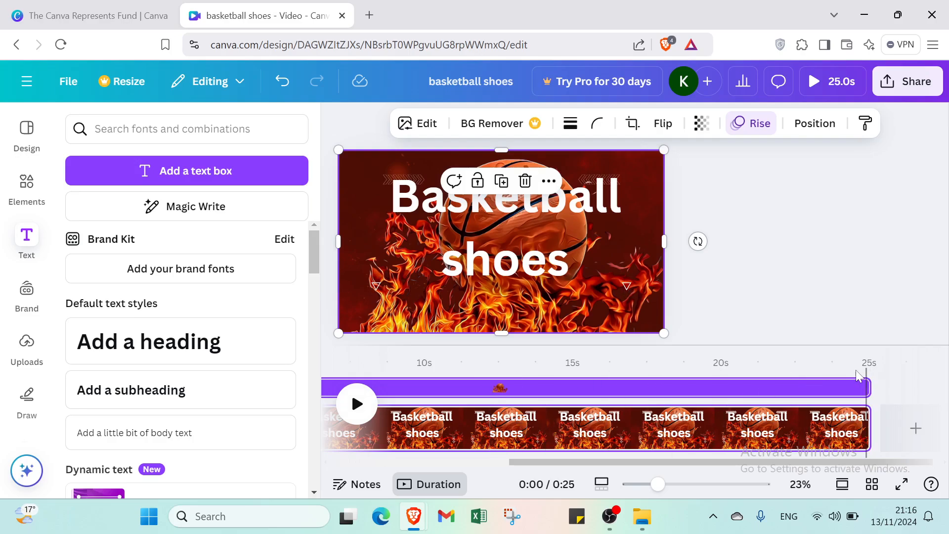
left_click(815, 83)
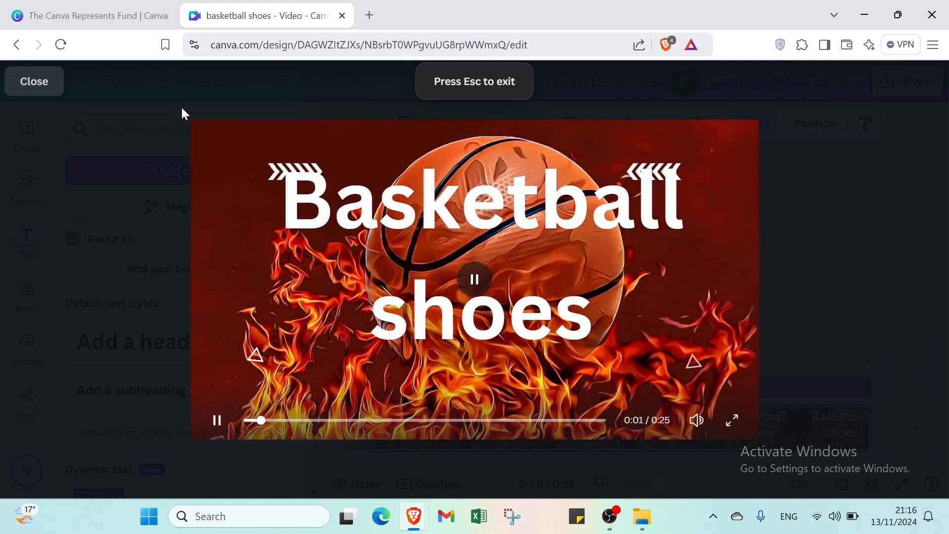
left_click(11, 80)
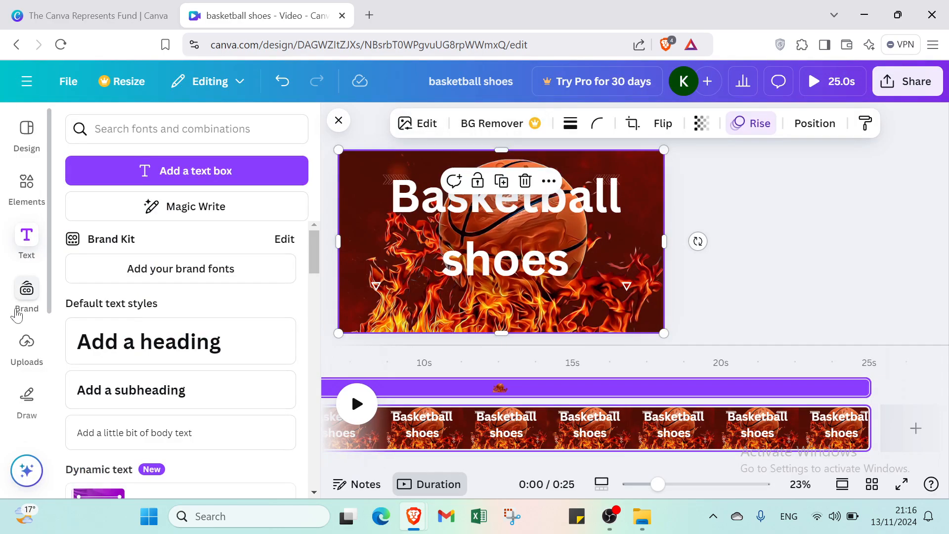
- Open the self-recording studio from the uploads and allow access to the camera and microphone
scroll(22, 355, "down", 4)
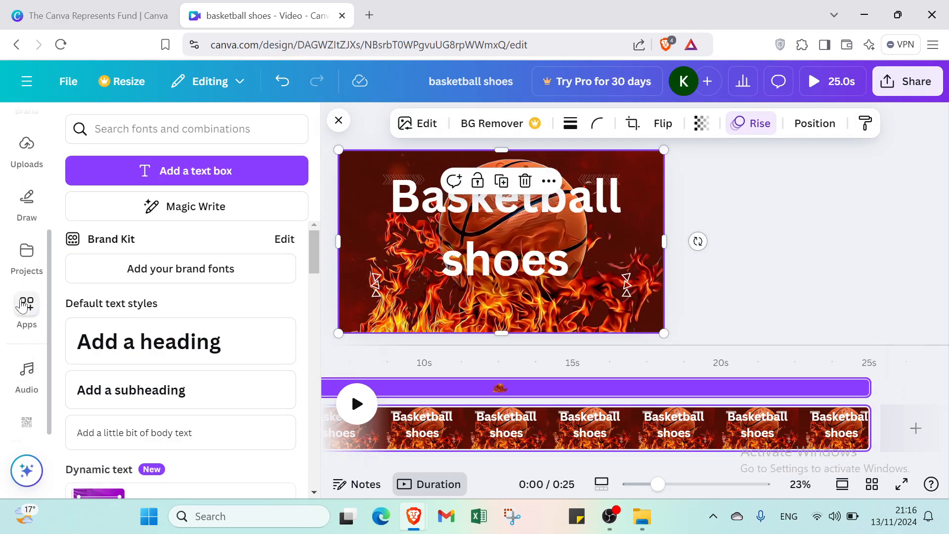
scroll(19, 291, "up", 4)
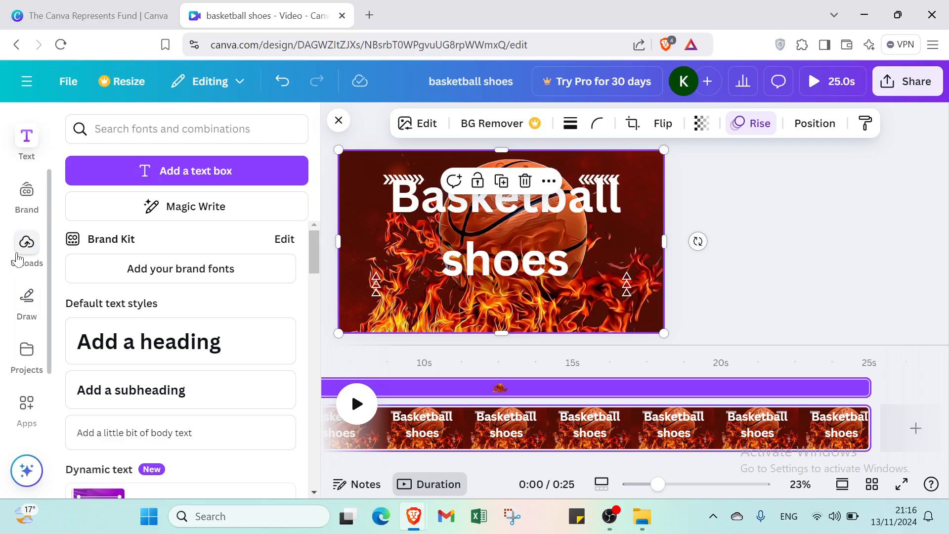
left_click(25, 247)
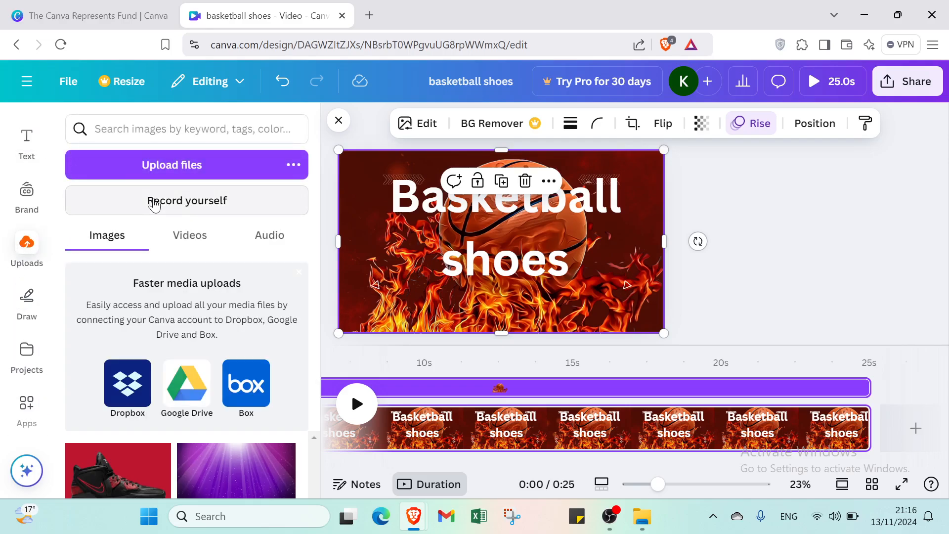
left_click(154, 204)
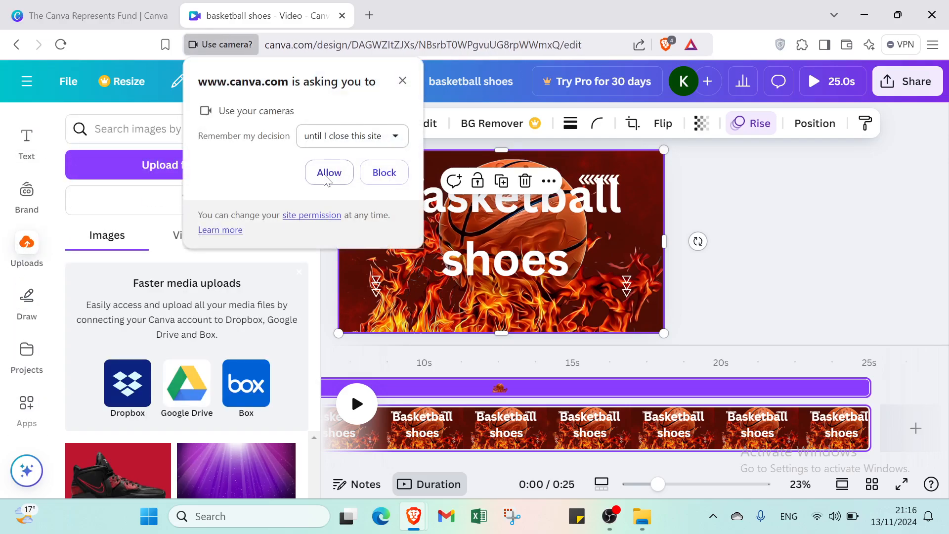
left_click(327, 174)
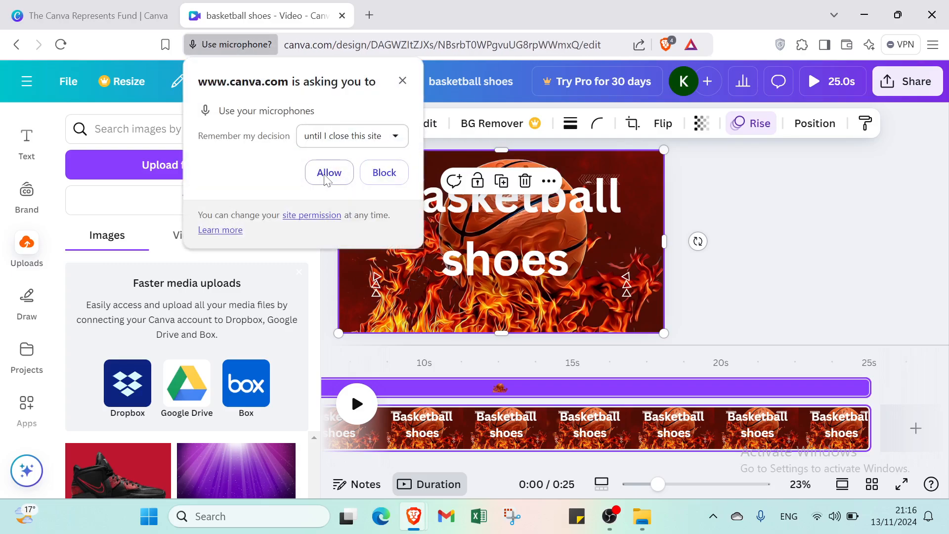
left_click(329, 173)
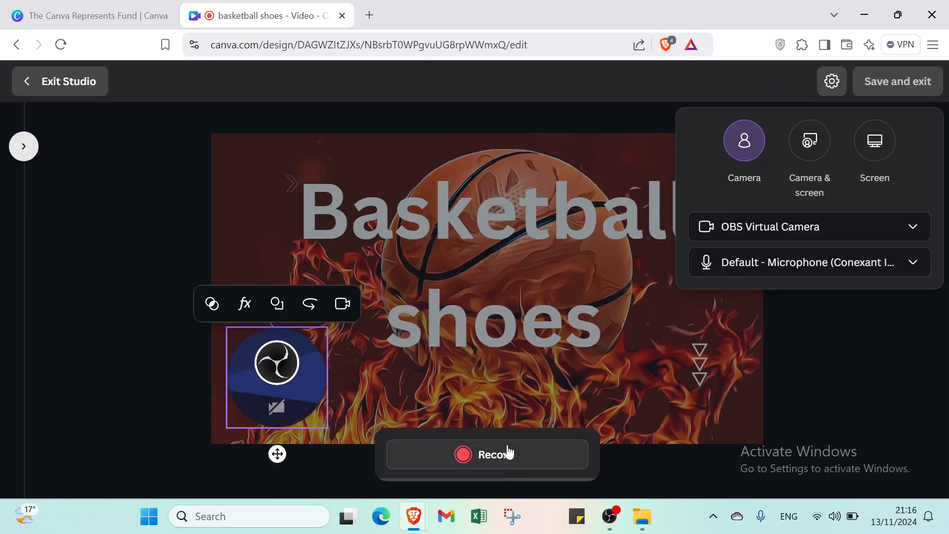
- Record a short clip with the camera source set to "No camera", and exit the studio without saving it
left_click(713, 235)
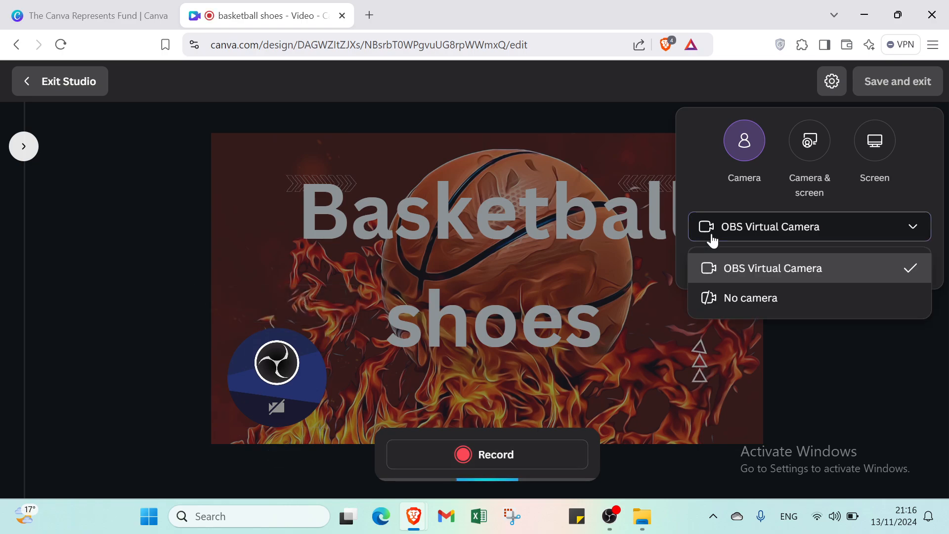
left_click(724, 296)
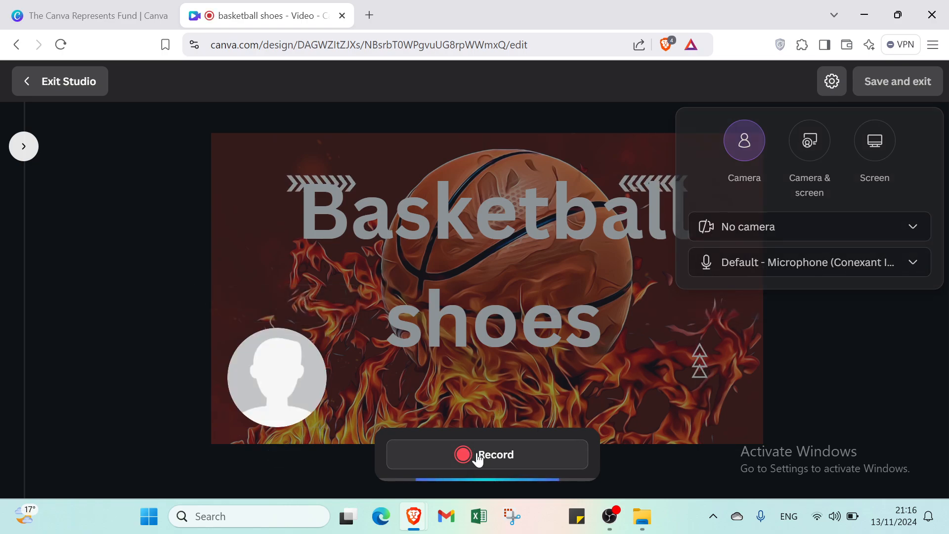
left_click(477, 454)
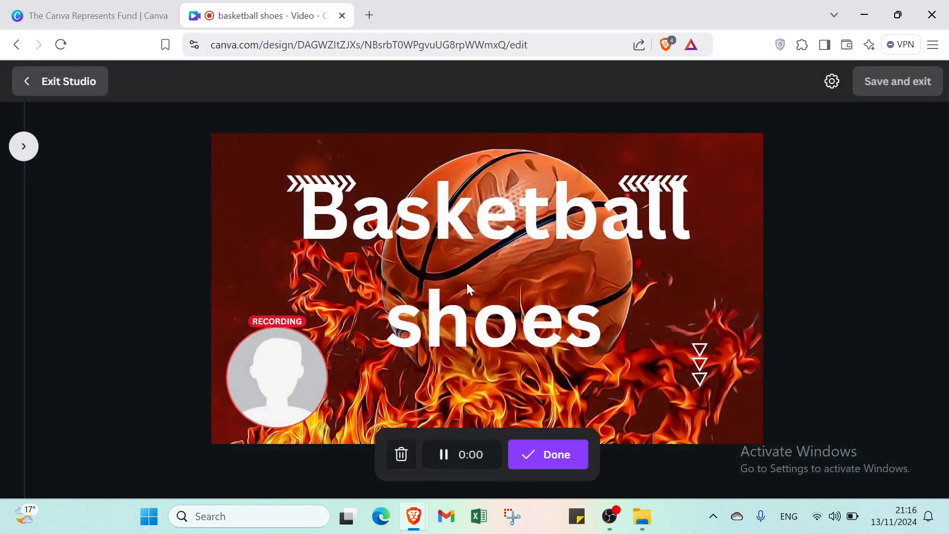
left_click(561, 451)
left_click(94, 89)
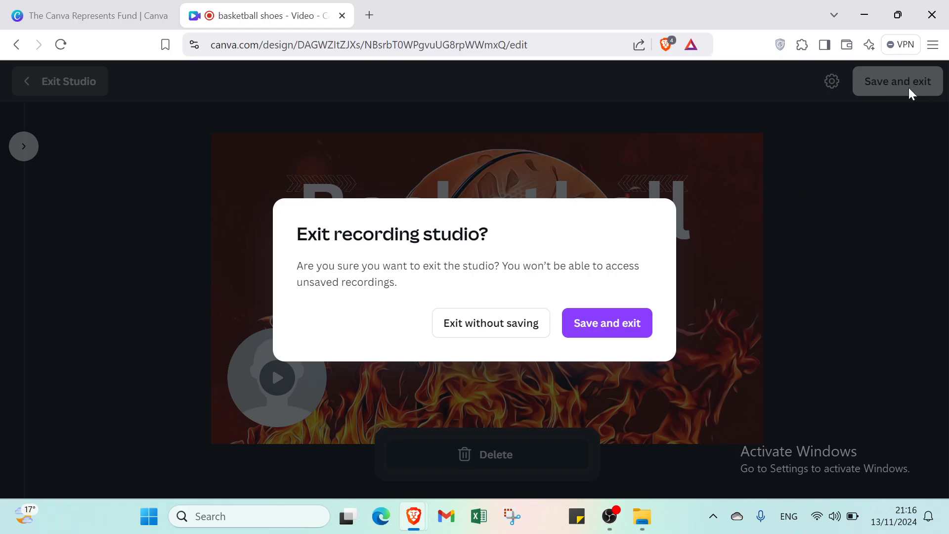
left_click(484, 326)
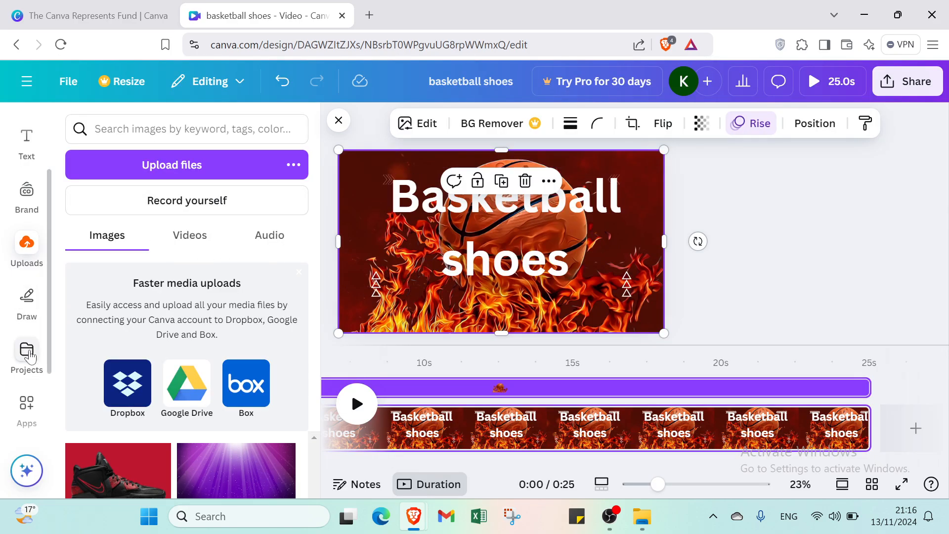
- Open the audio library and browse the tracks in the Music category
scroll(28, 384, "down", 2)
left_click(25, 360)
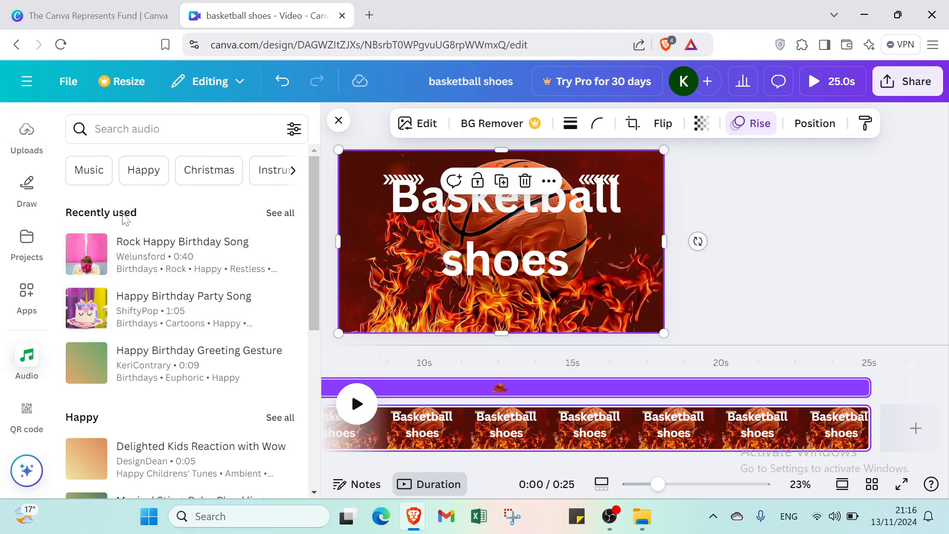
key("Down")
key("Down")
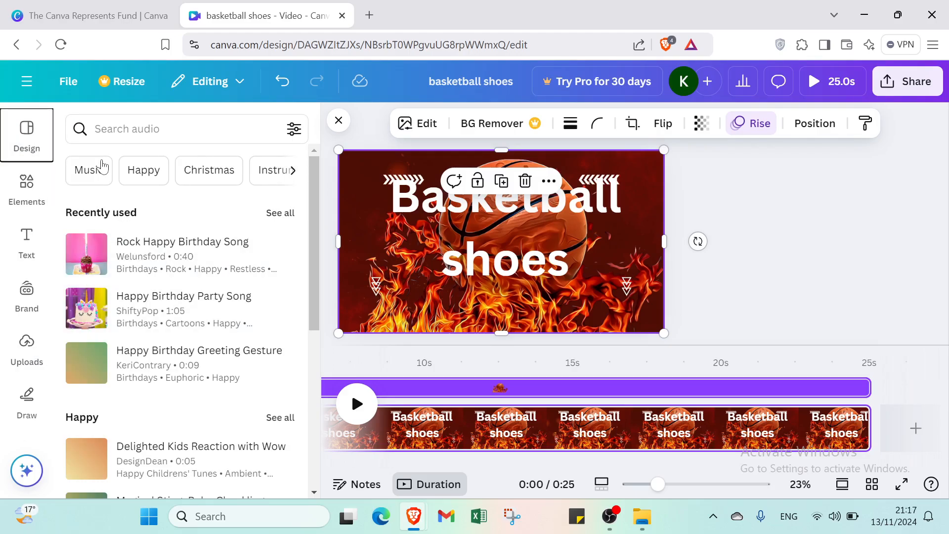
left_click(91, 170)
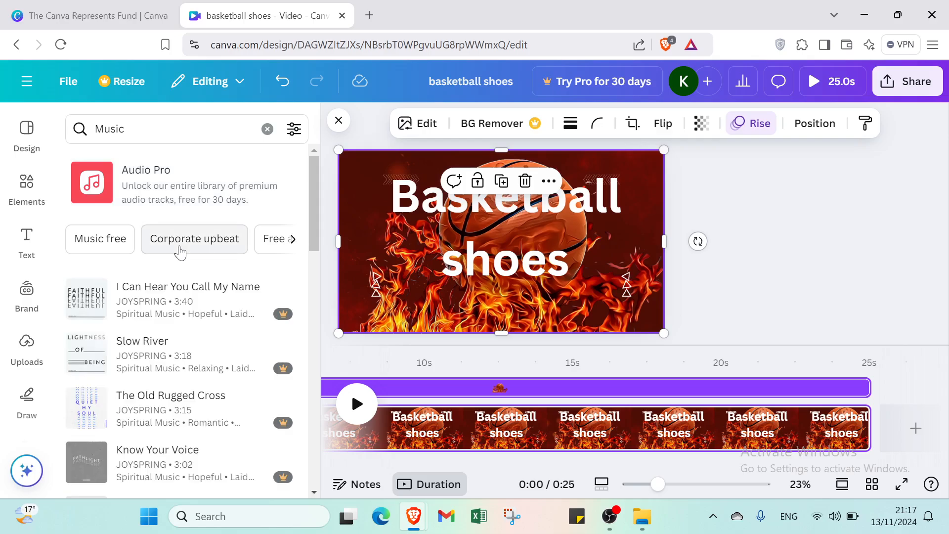
scroll(103, 287, "down", 4)
scroll(104, 287, "down", 3)
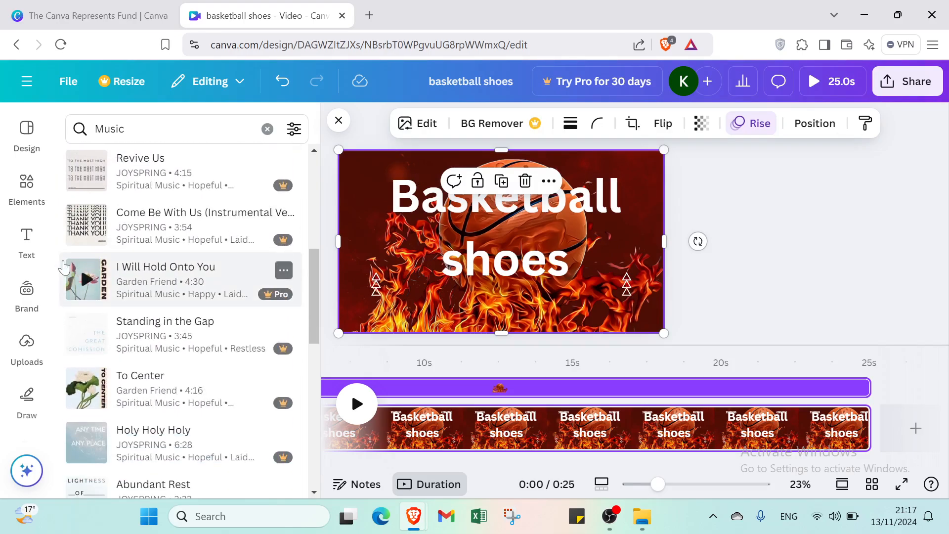
- Browse the Canva apps down to the "More from Canva" section, and return to the design templates
scroll(28, 363, "down", 3)
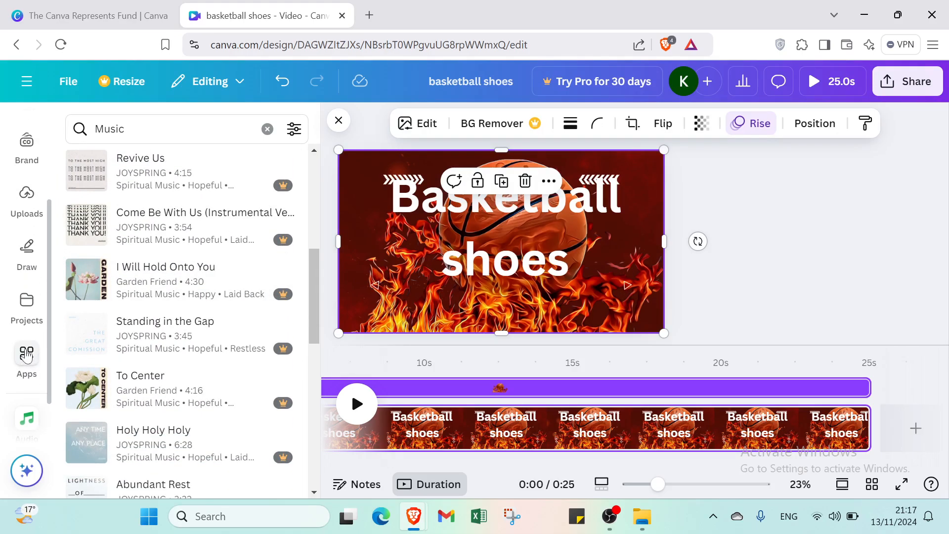
left_click(26, 369)
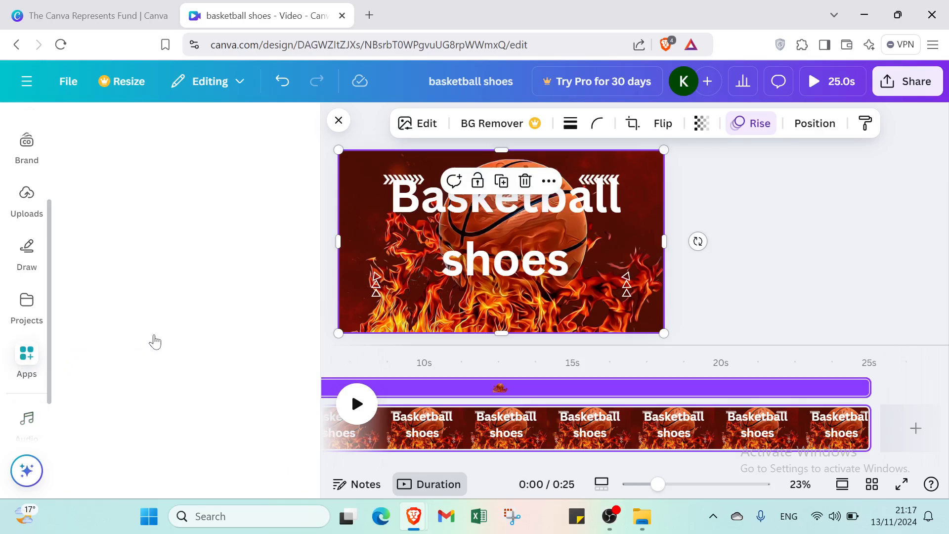
scroll(121, 348, "down", 8)
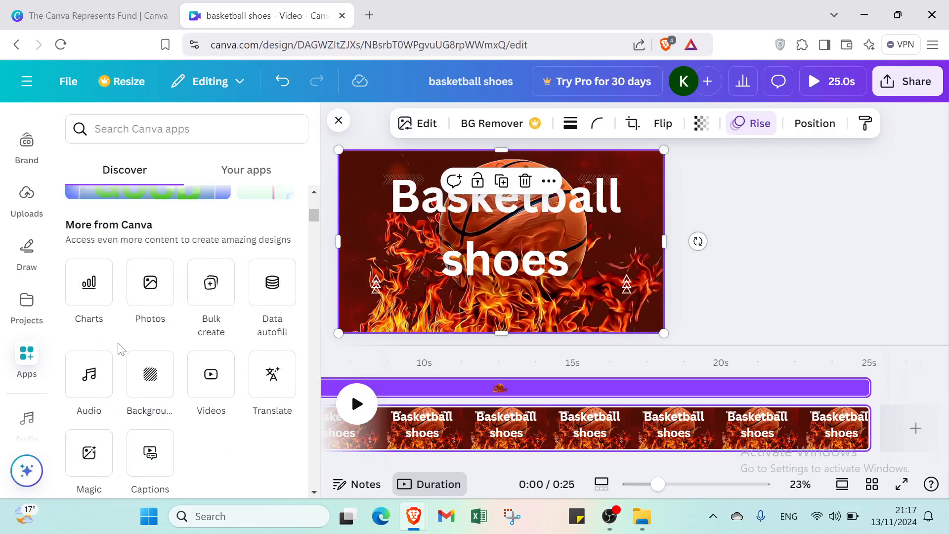
scroll(114, 349, "down", 1)
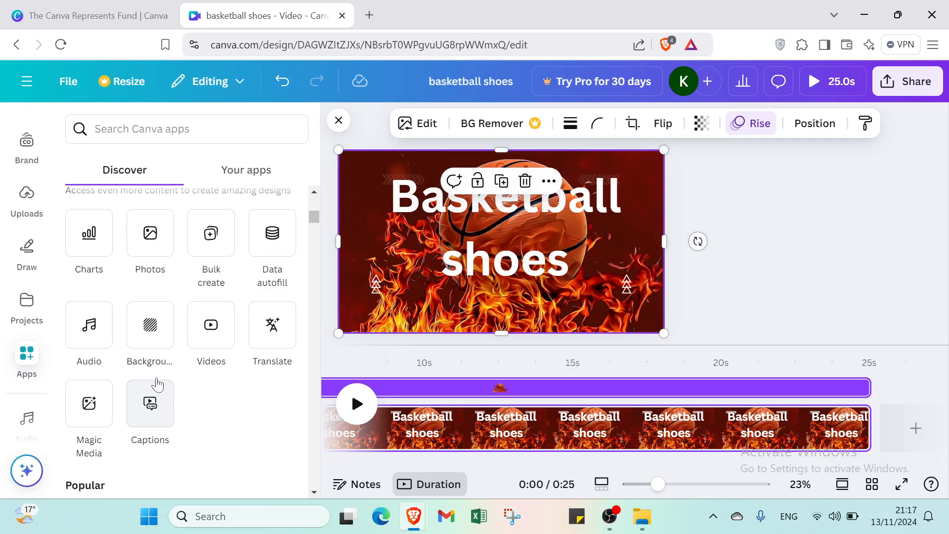
scroll(96, 334, "up", 5)
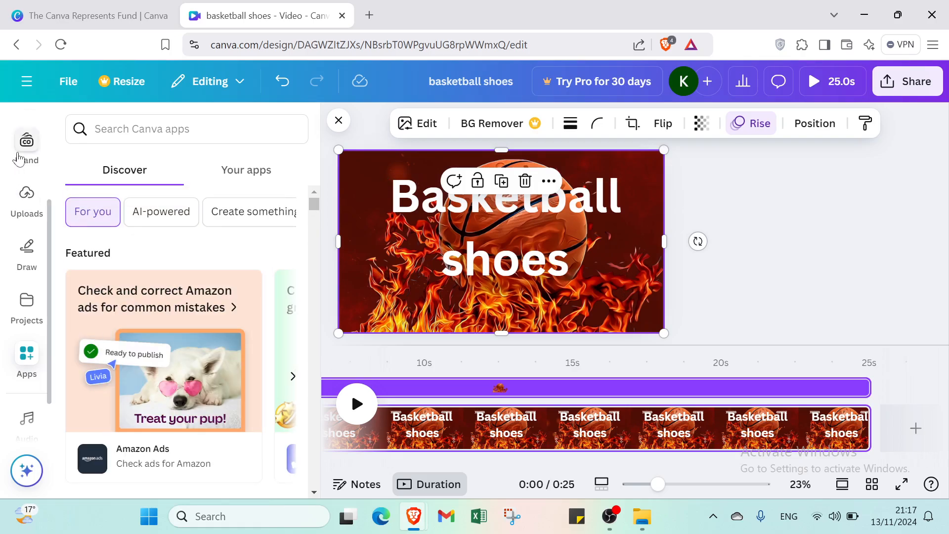
left_click(22, 159)
left_click(26, 146)
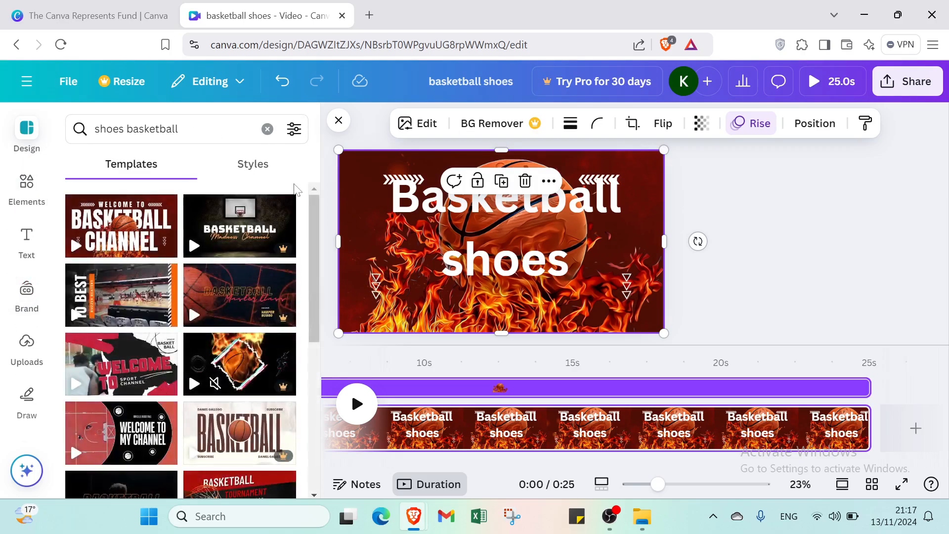
- Add a new page at the end of the video and place the uploaded black-and-red basketball shoe image on it
left_click(29, 366)
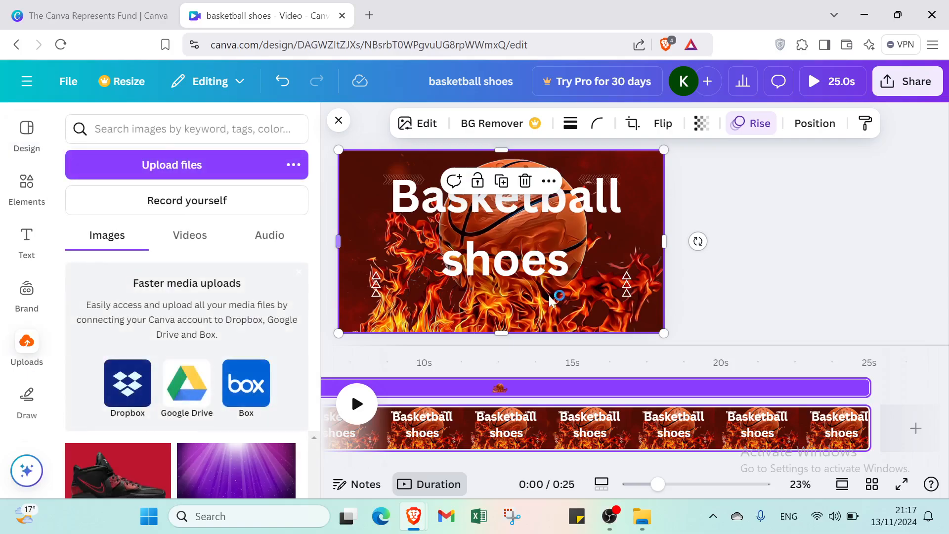
left_click(914, 447)
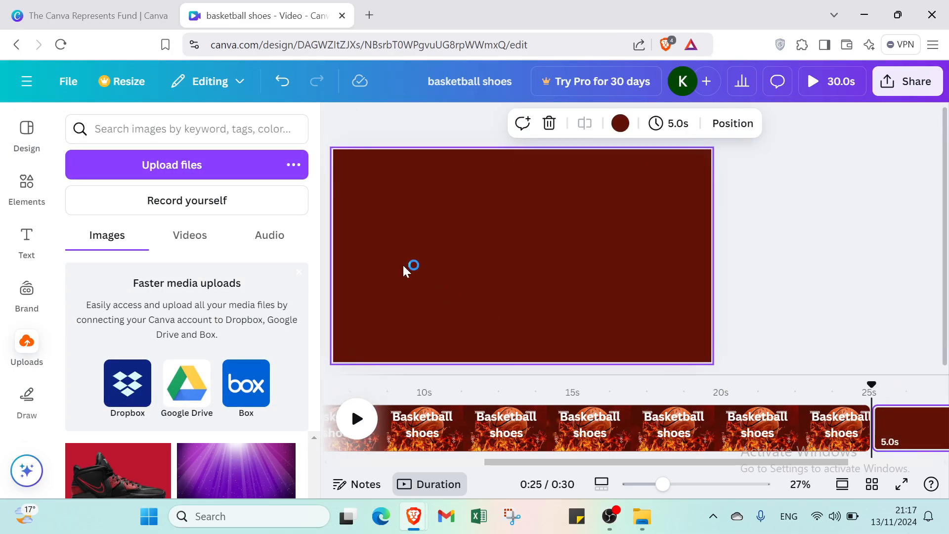
left_click(129, 476)
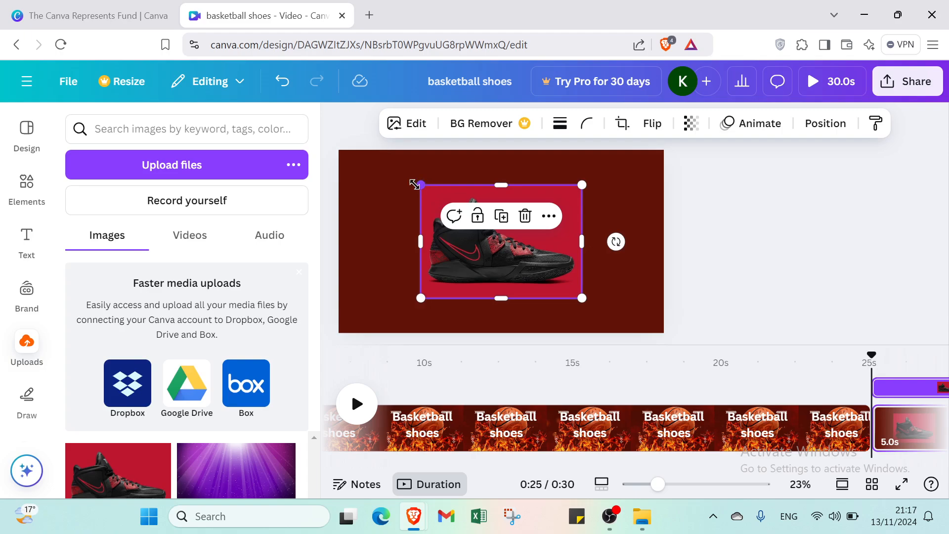
- Enlarge the shoe image until its edges reach all four sides of the new page, undoing any accidental collapse of the image
left_click_drag(414, 185, 371, 154)
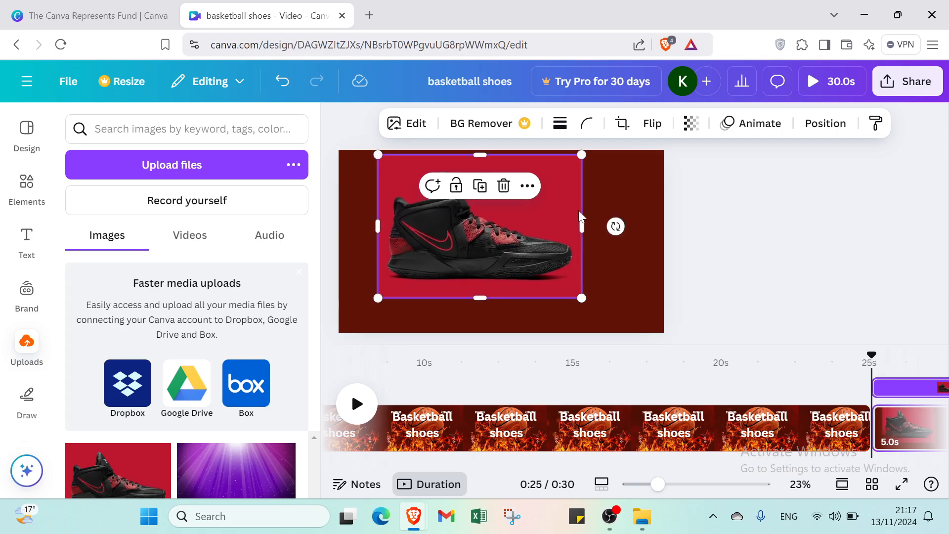
left_click_drag(582, 227, 660, 241)
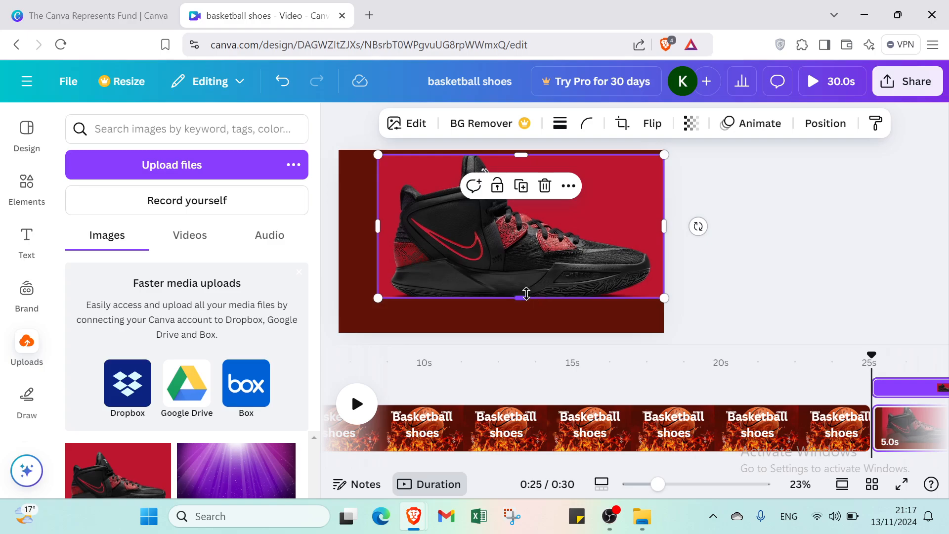
left_click_drag(522, 297, 521, 320)
left_click_drag(520, 324, 520, 333)
left_click_drag(378, 239, 338, 238)
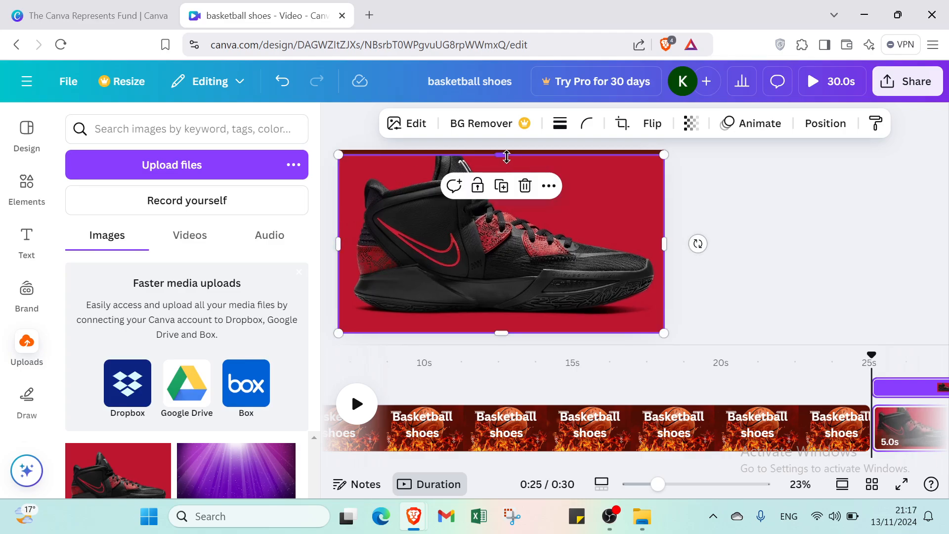
left_click_drag(501, 155, 44, 384)
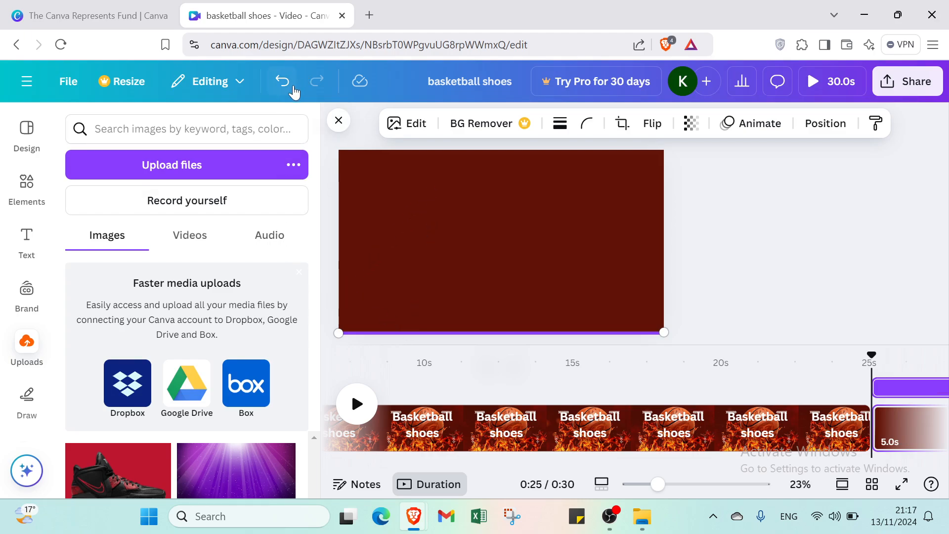
left_click(282, 81)
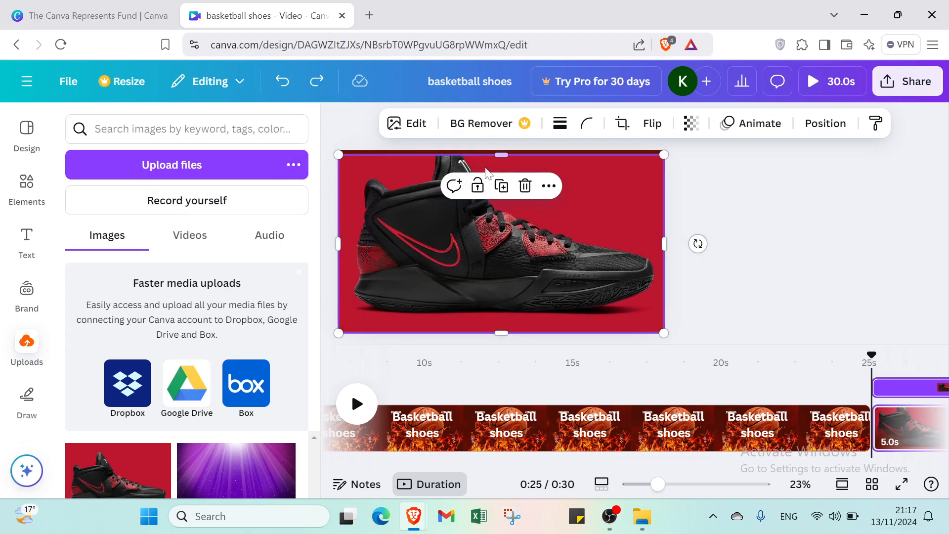
left_click_drag(505, 148, 500, 143)
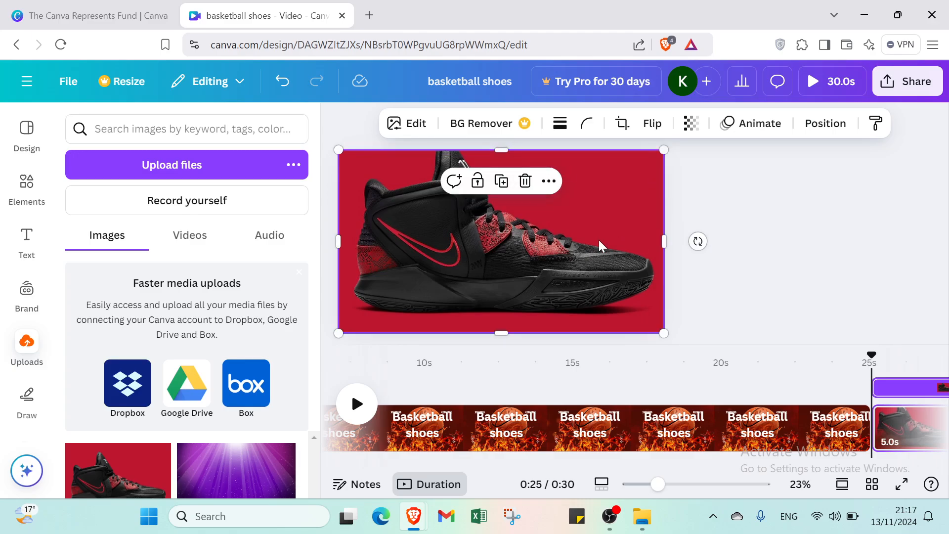
- Shift the shoe image slightly downward on the page and stretch its upper edge to meet the page's top edge
left_click_drag(601, 247, 602, 252)
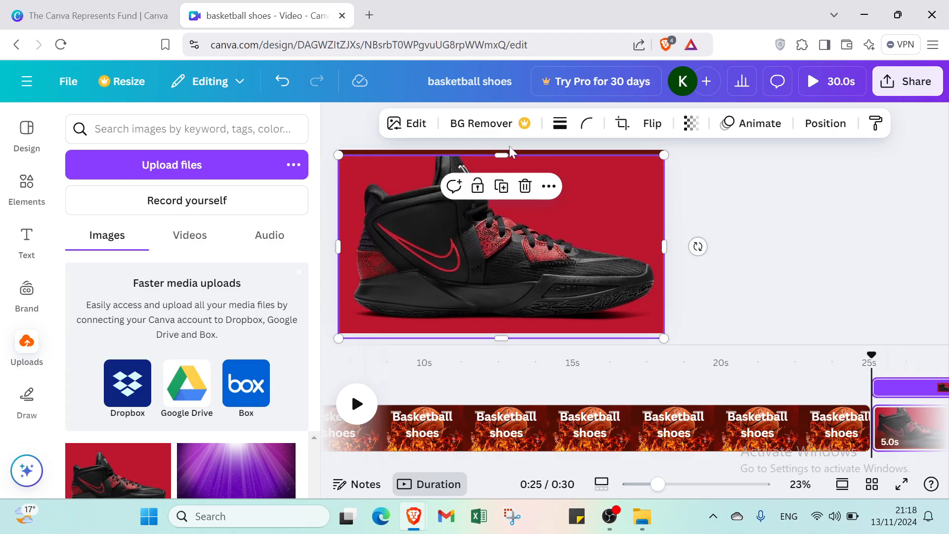
left_click_drag(502, 155, 504, 144)
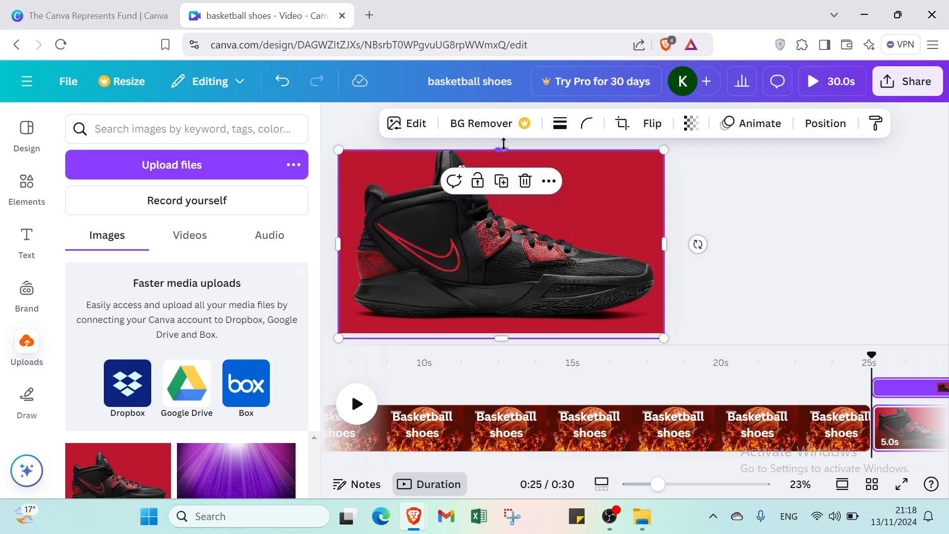
left_click_drag(498, 247, 499, 253)
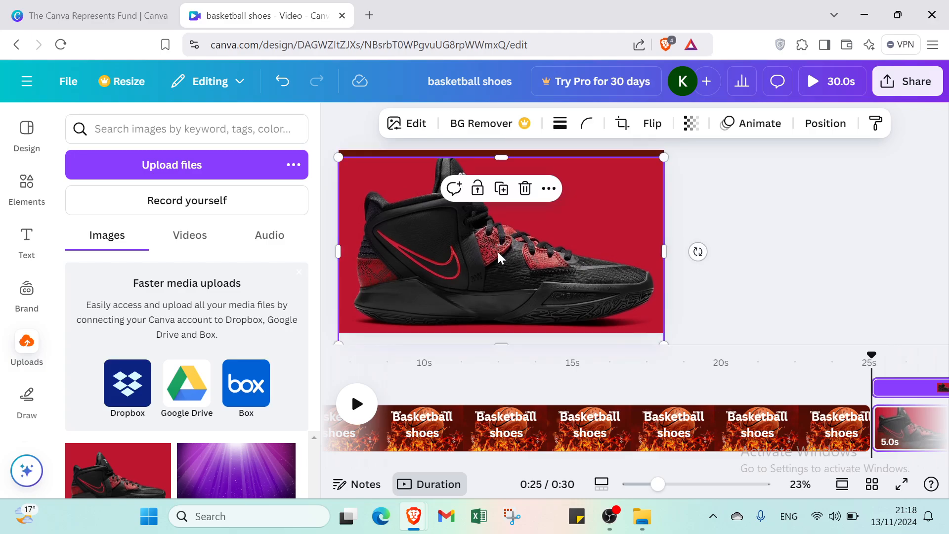
left_click_drag(503, 158, 503, 149)
scroll(762, 233, "up", 1)
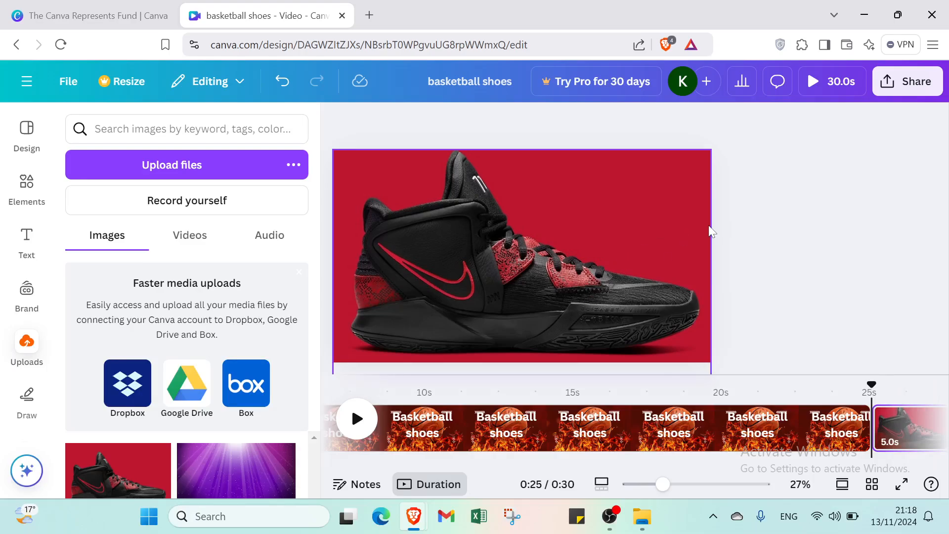
- Play a preview of the extended video and close it
left_click(831, 81)
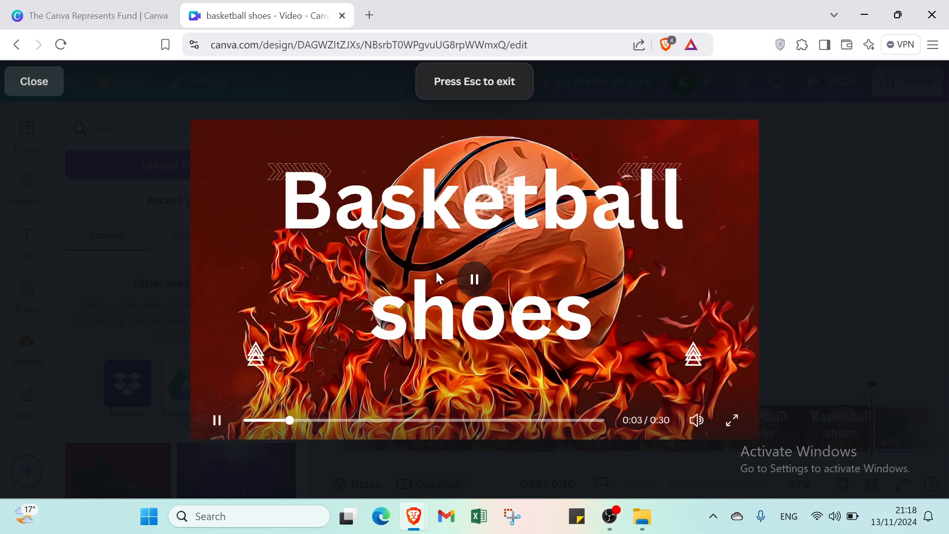
left_click(42, 81)
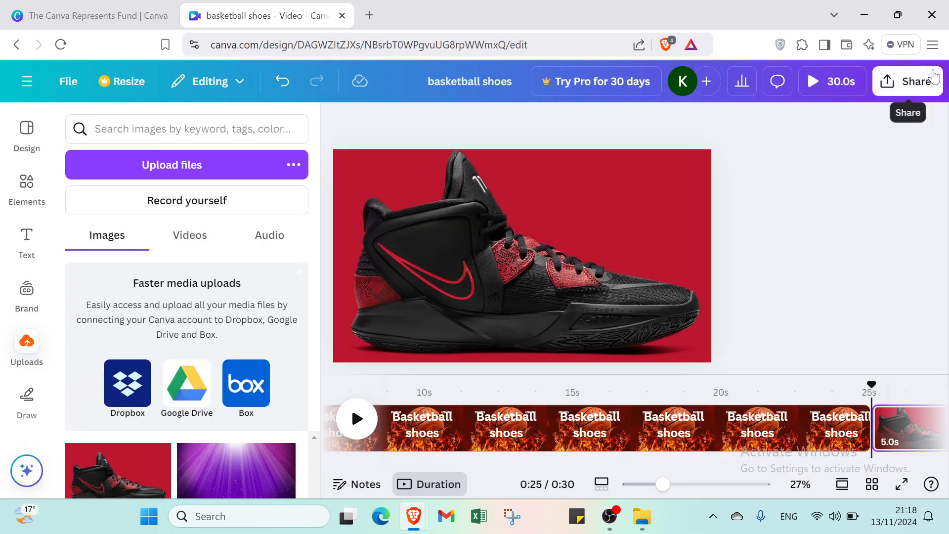
- Examine the design's sharing options, including the collaboration link's access levels and the full list of ways to publish
left_click(937, 78)
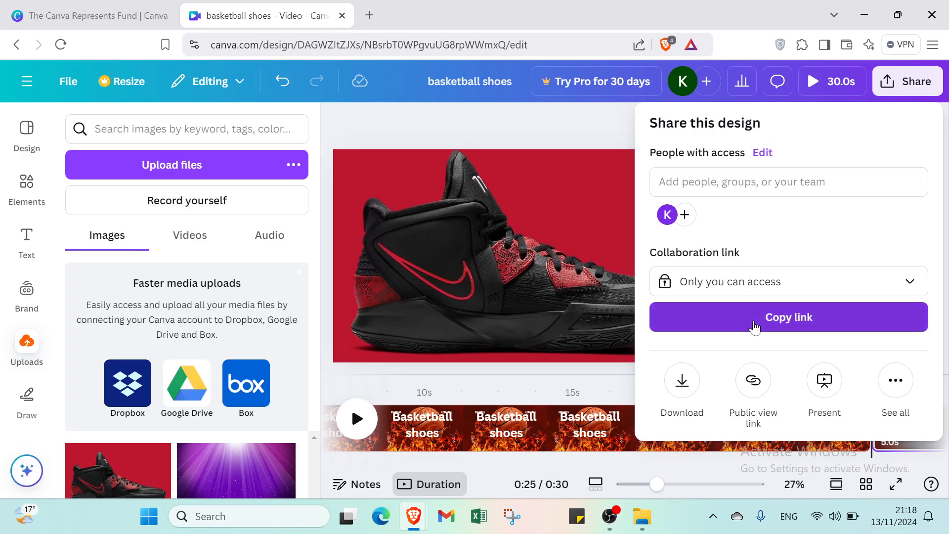
left_click(752, 282)
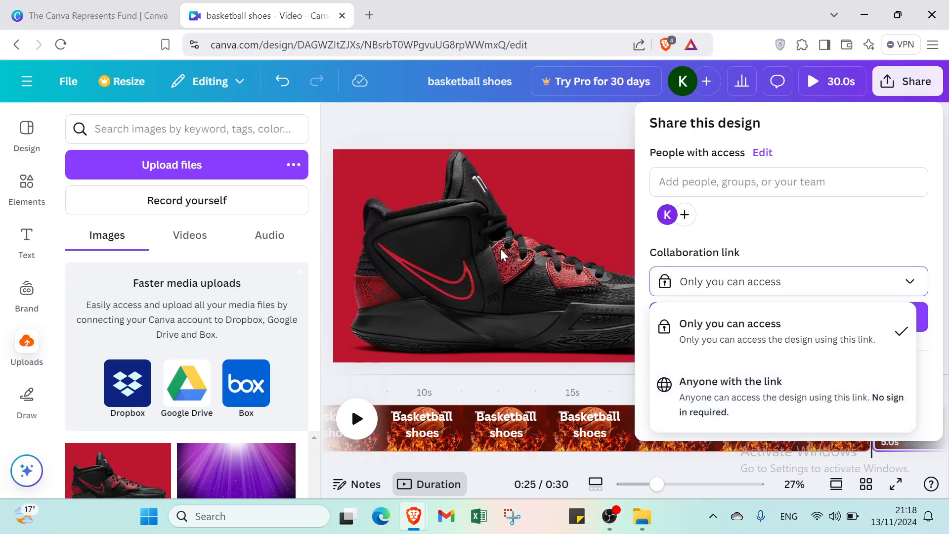
left_click(603, 322)
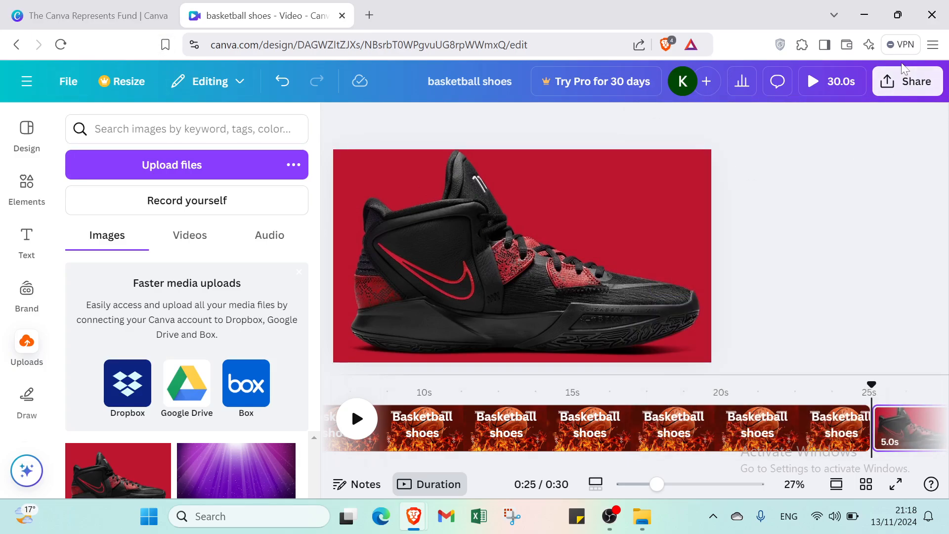
left_click(909, 81)
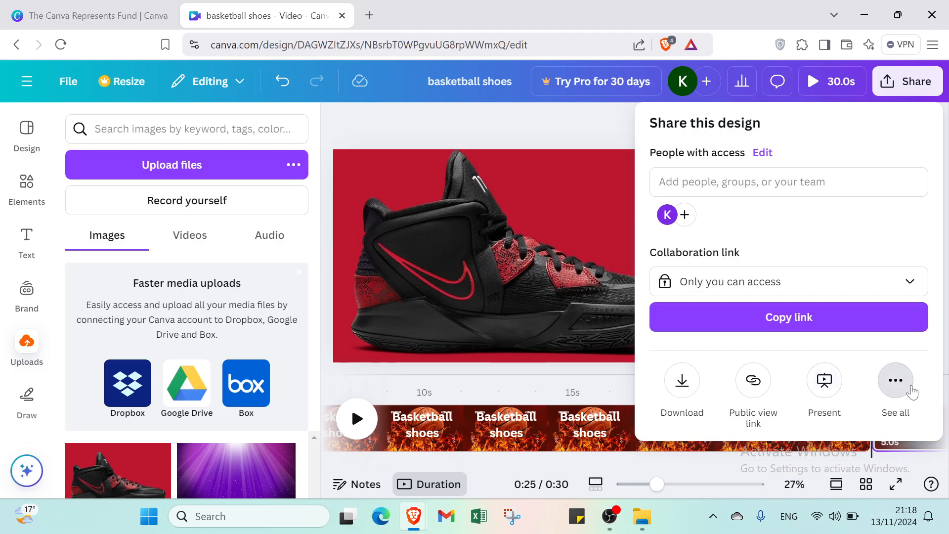
left_click(896, 381)
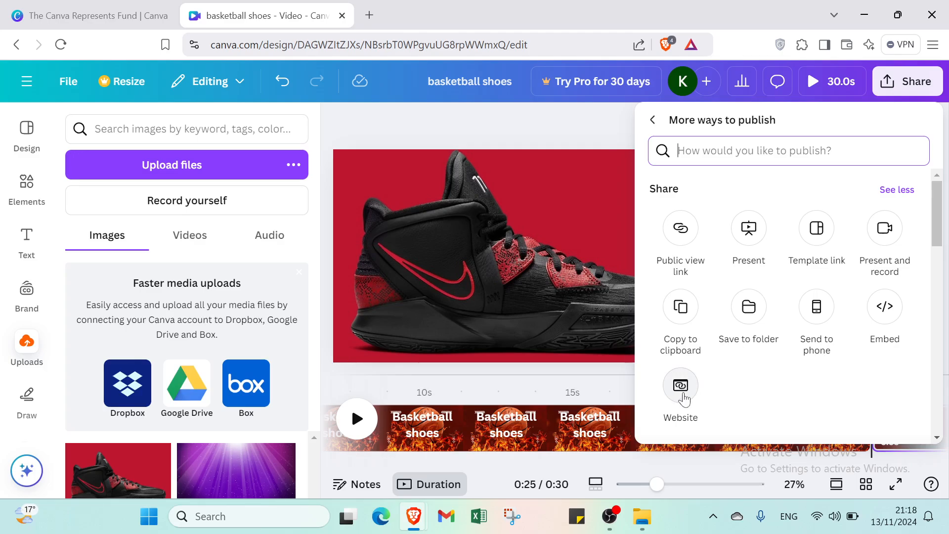
left_click(591, 179)
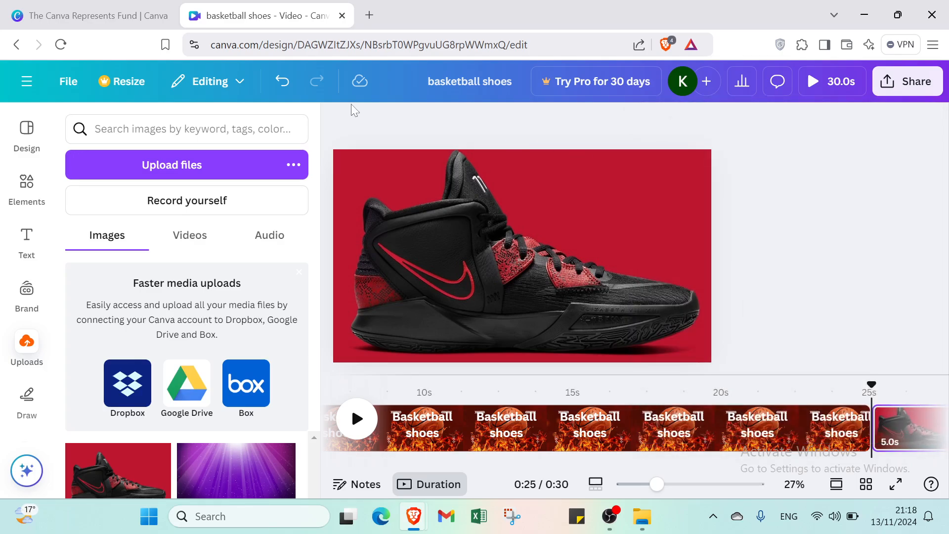
- Leave the editor for the Canva home page, and switch to the browser tab with the Canva Represents Fund page
left_click(27, 82)
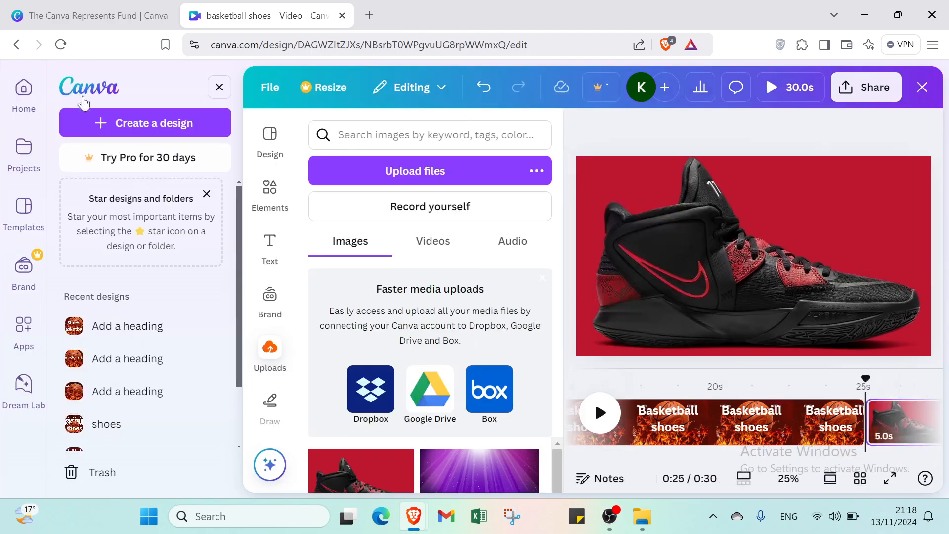
left_click(31, 98)
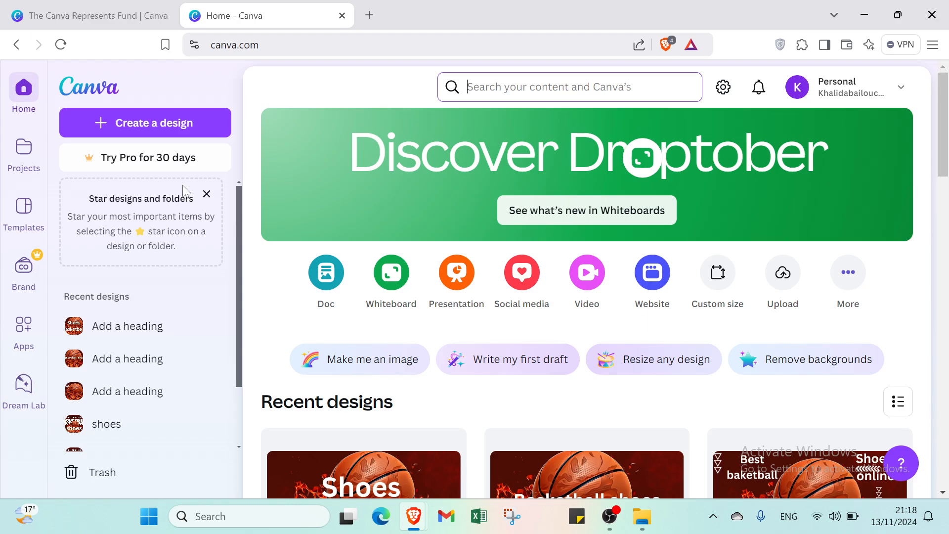
left_click(74, 16)
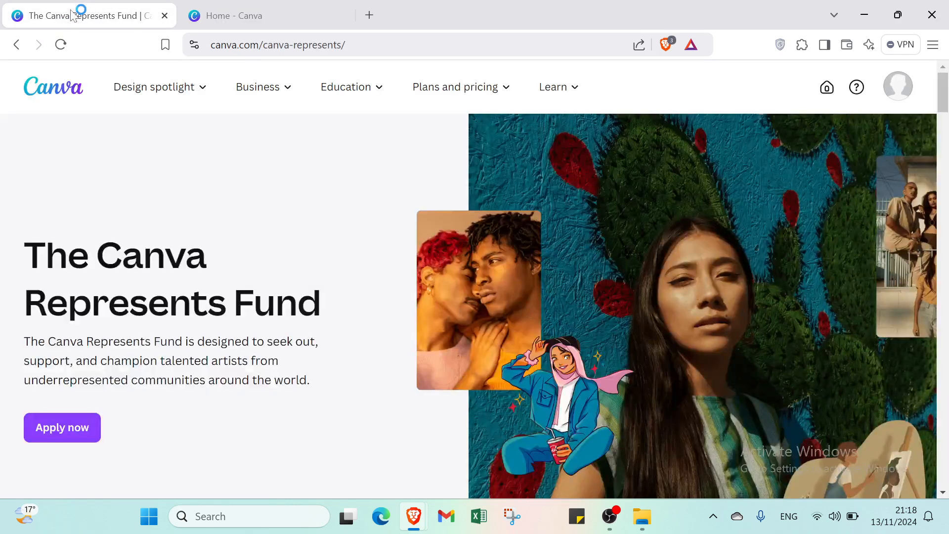